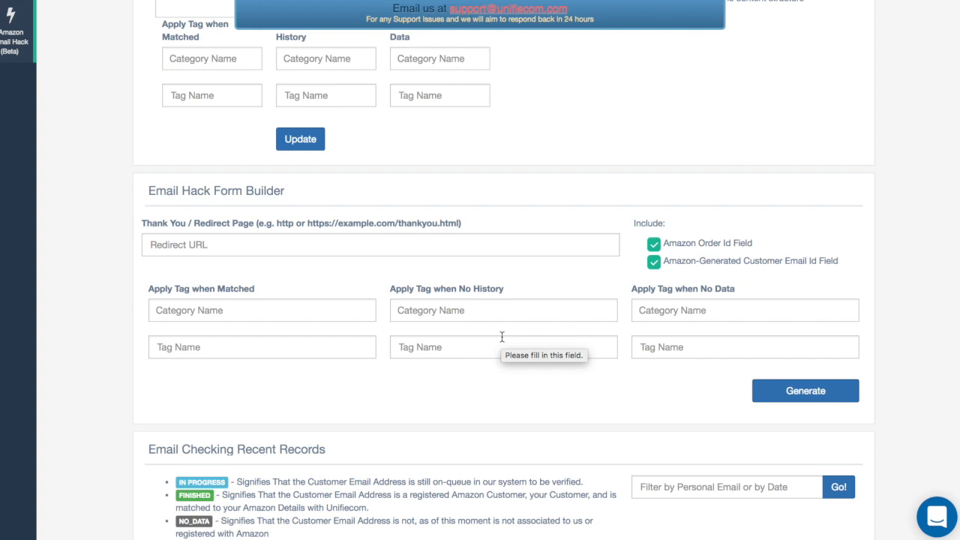
Fill in the customer's real email address as the Real Email Id in the Real Email - Amazon Order Match form
{"action": "scroll", "coordinate": [501, 336], "scroll_direction": "up", "scroll_amount": 5}
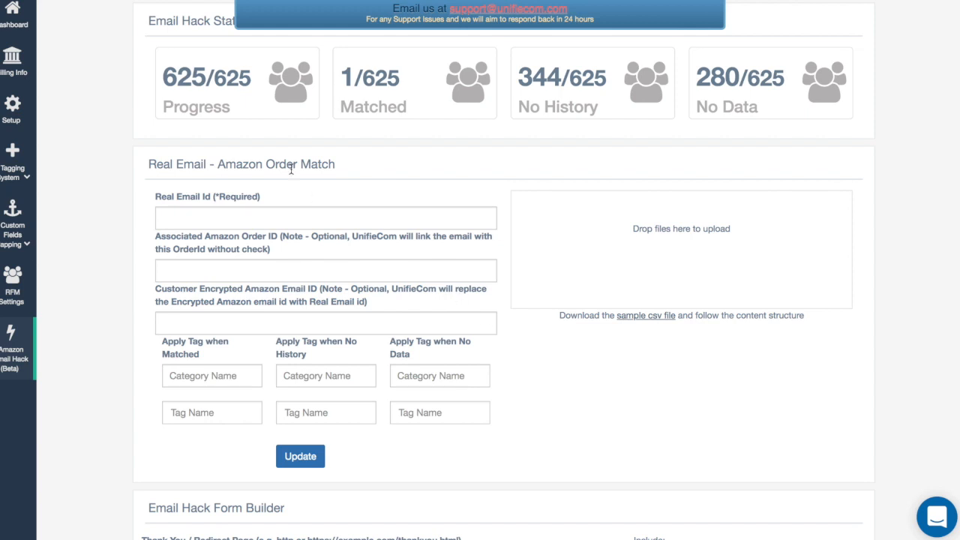
{"action": "left_click", "coordinate": [250, 217]}
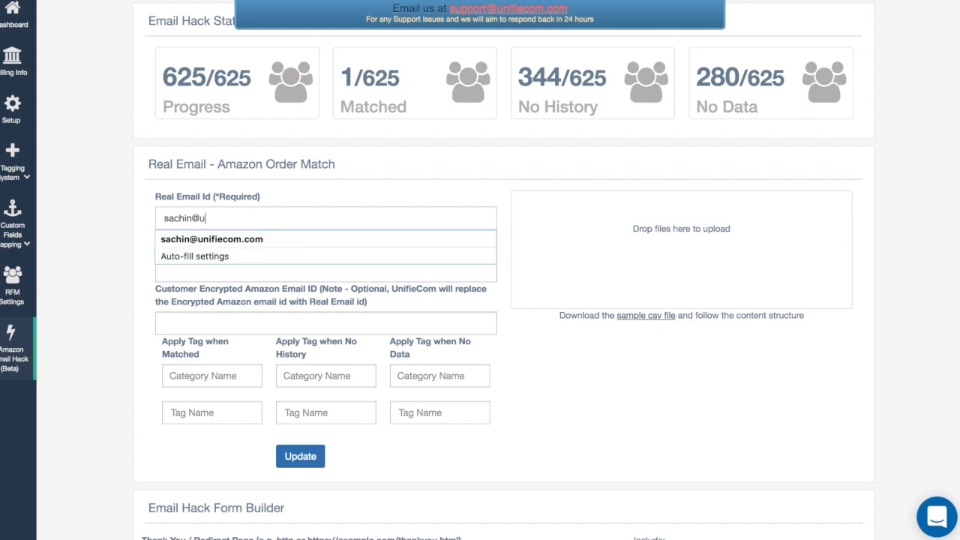
{"action": "left_click", "coordinate": [364, 199]}
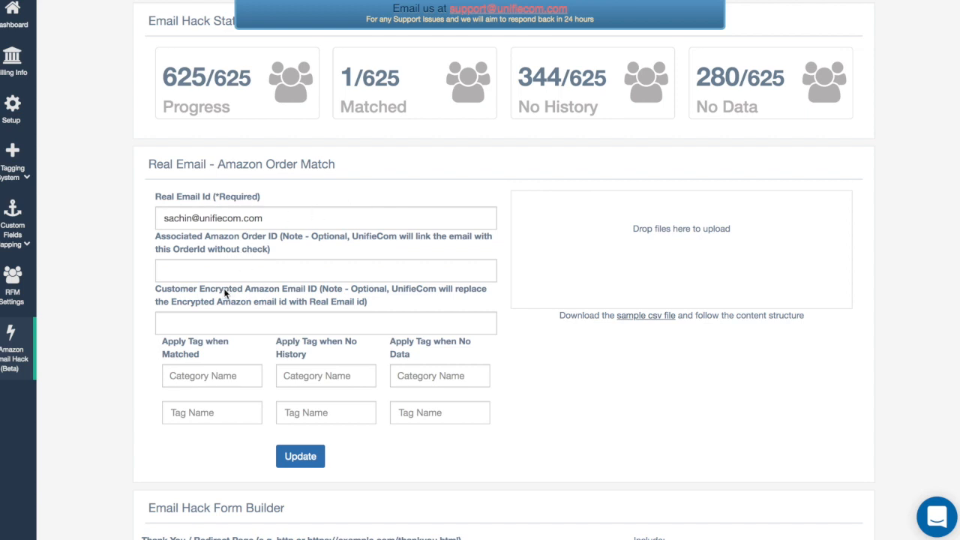
{"action": "scroll", "coordinate": [221, 274], "scroll_direction": "down", "scroll_amount": 1}
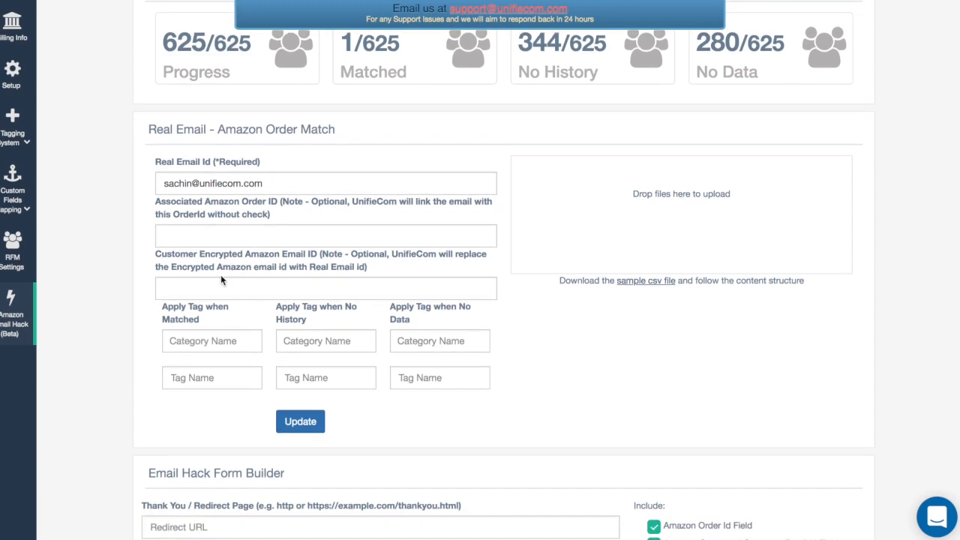
{"action": "left_click", "coordinate": [235, 236]}
{"action": "left_click", "coordinate": [223, 289]}
{"action": "left_click", "coordinate": [270, 186]}
{"action": "left_click", "coordinate": [298, 159]}
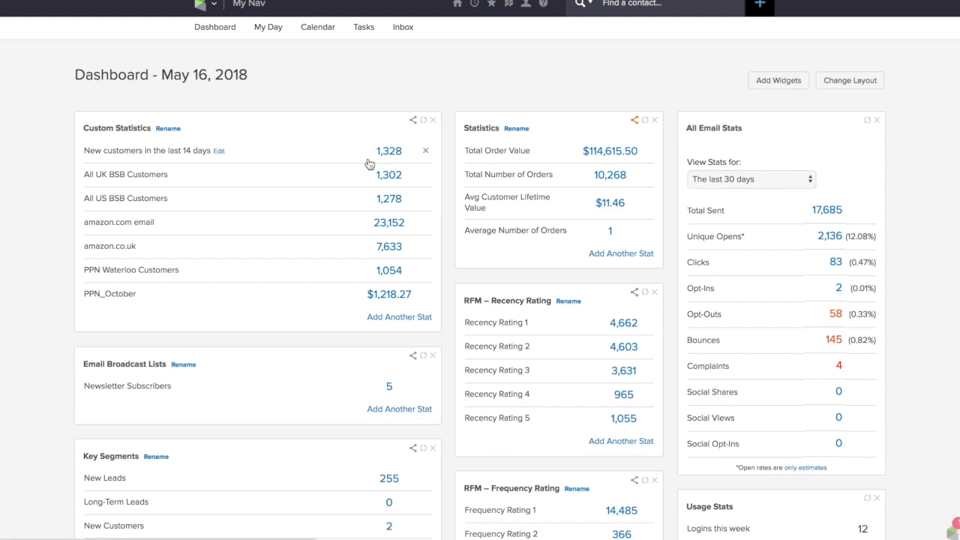
Open the e-commerce order search from the dashboard and run it without any criteria
{"action": "scroll", "coordinate": [368, 163], "scroll_direction": "down", "scroll_amount": 1}
{"action": "scroll", "coordinate": [368, 164], "scroll_direction": "up", "scroll_amount": 1}
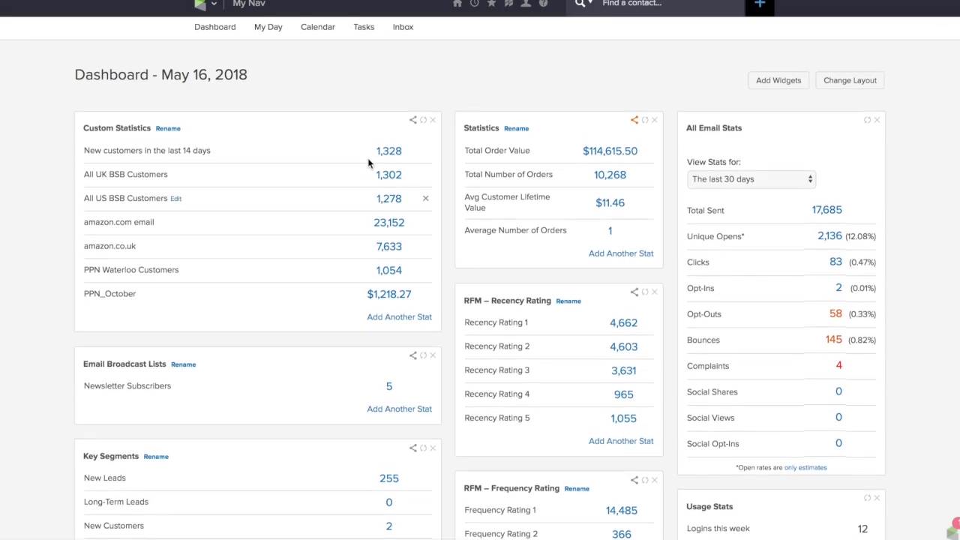
{"action": "left_click", "coordinate": [205, 4]}
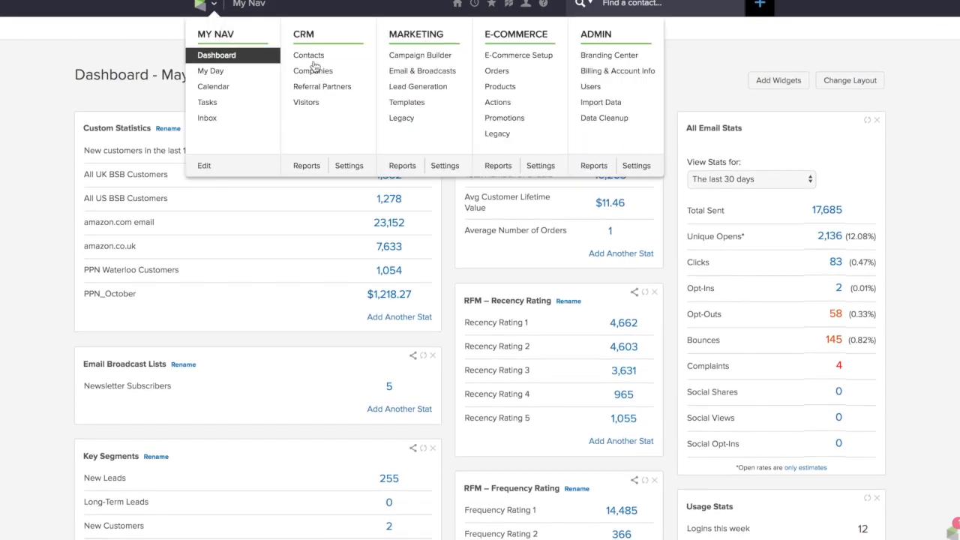
{"action": "left_click", "coordinate": [488, 73]}
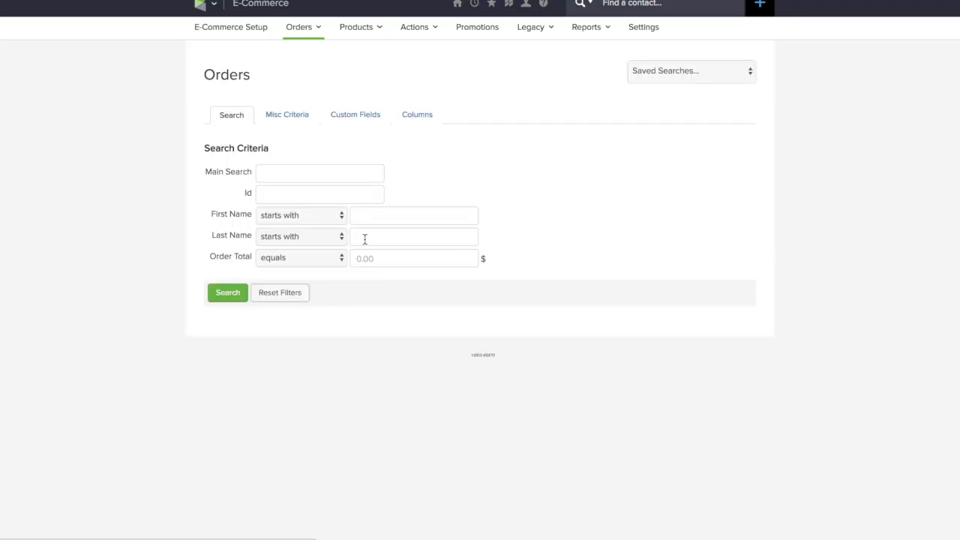
{"action": "left_click", "coordinate": [229, 293]}
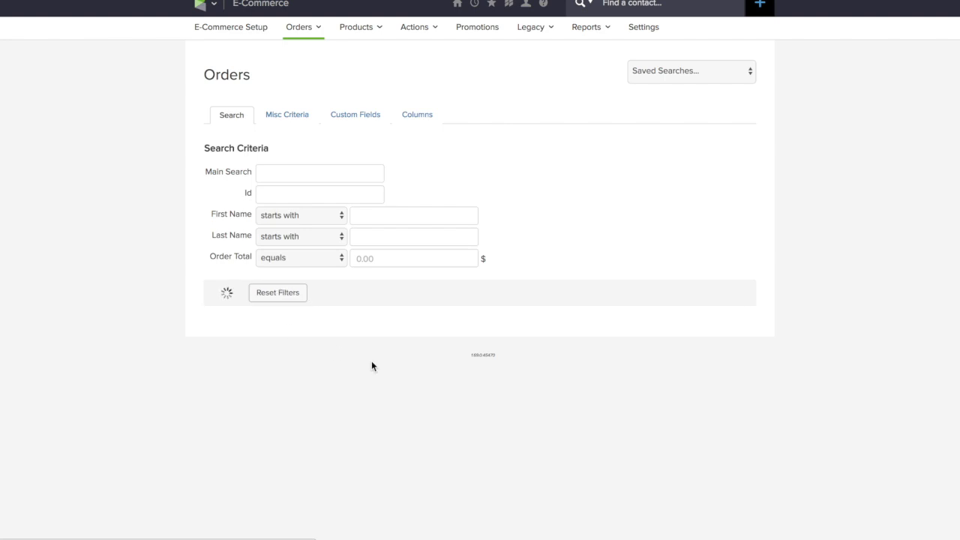
Sort the full order list by order date and open one of the latest orders
{"action": "scroll", "coordinate": [370, 363], "scroll_direction": "down", "scroll_amount": 5}
{"action": "scroll", "coordinate": [371, 363], "scroll_direction": "up", "scroll_amount": 3}
{"action": "scroll", "coordinate": [371, 363], "scroll_direction": "down", "scroll_amount": 2}
{"action": "scroll", "coordinate": [371, 362], "scroll_direction": "up", "scroll_amount": 5}
{"action": "scroll", "coordinate": [367, 262], "scroll_direction": "down", "scroll_amount": 5}
{"action": "scroll", "coordinate": [367, 262], "scroll_direction": "up", "scroll_amount": 5}
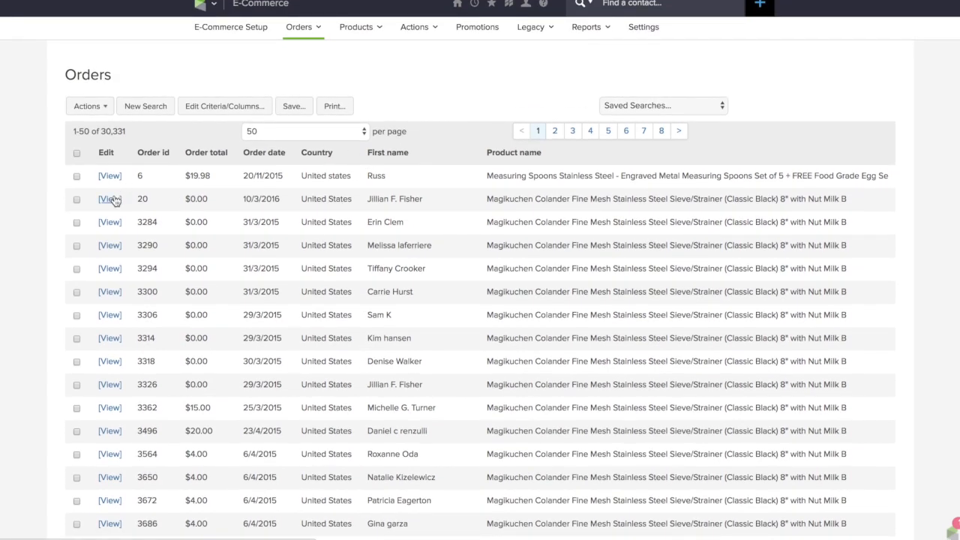
{"action": "left_click", "coordinate": [268, 153]}
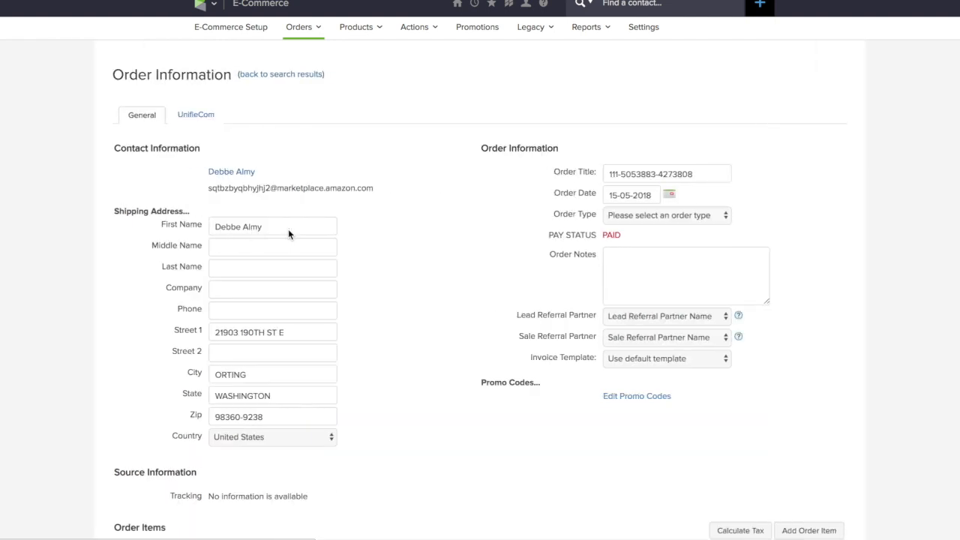
Examine the order's contact, shipping, order item, payment and payment plan details
{"action": "scroll", "coordinate": [371, 267], "scroll_direction": "down", "scroll_amount": 3}
{"action": "scroll", "coordinate": [371, 261], "scroll_direction": "down", "scroll_amount": 8}
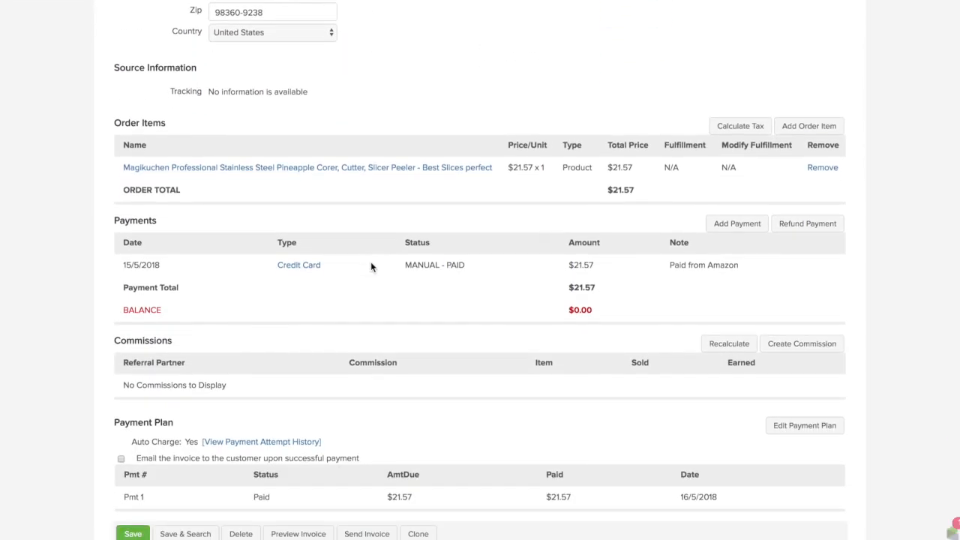
{"action": "scroll", "coordinate": [333, 272], "scroll_direction": "down", "scroll_amount": 2}
{"action": "scroll", "coordinate": [335, 282], "scroll_direction": "up", "scroll_amount": 12}
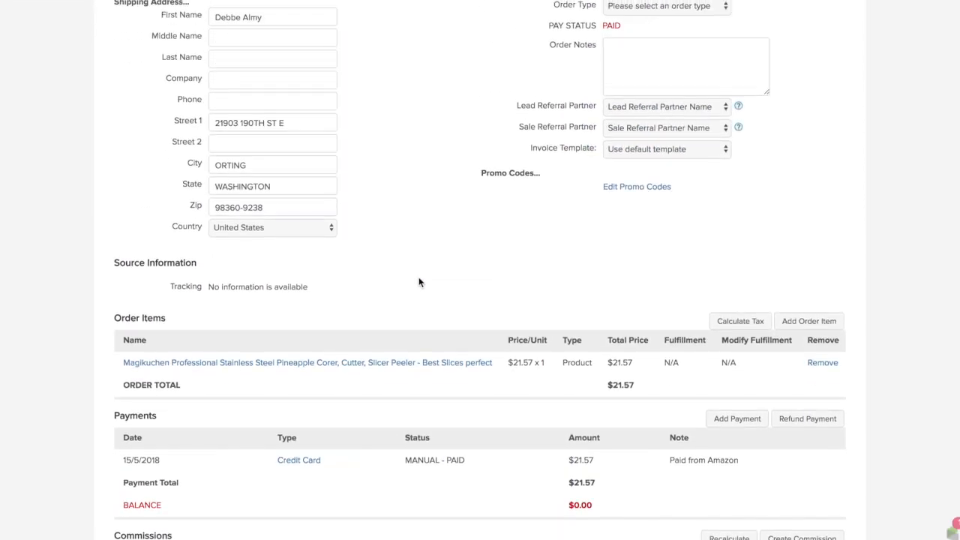
{"action": "scroll", "coordinate": [412, 285], "scroll_direction": "down", "scroll_amount": 1}
{"action": "scroll", "coordinate": [412, 286], "scroll_direction": "up", "scroll_amount": 1}
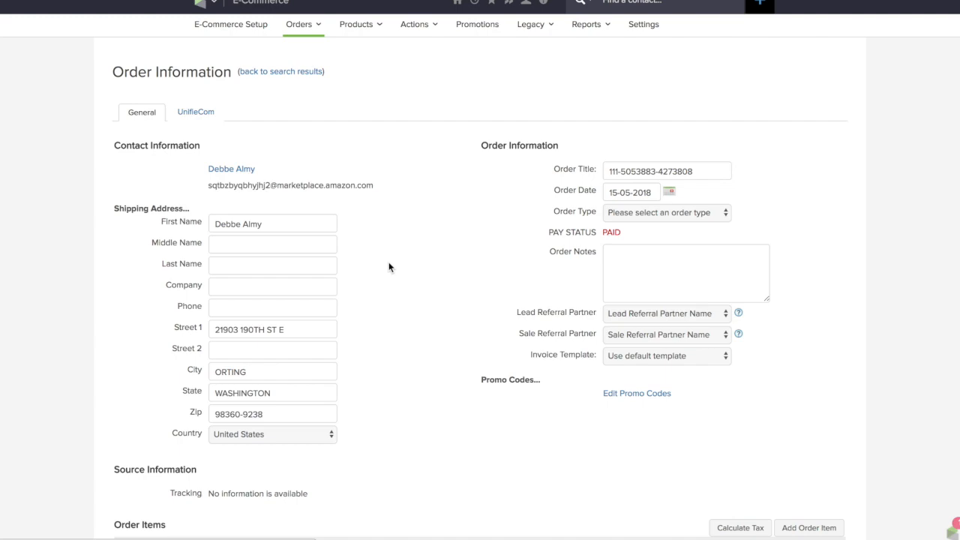
{"action": "scroll", "coordinate": [389, 267], "scroll_direction": "down", "scroll_amount": 12}
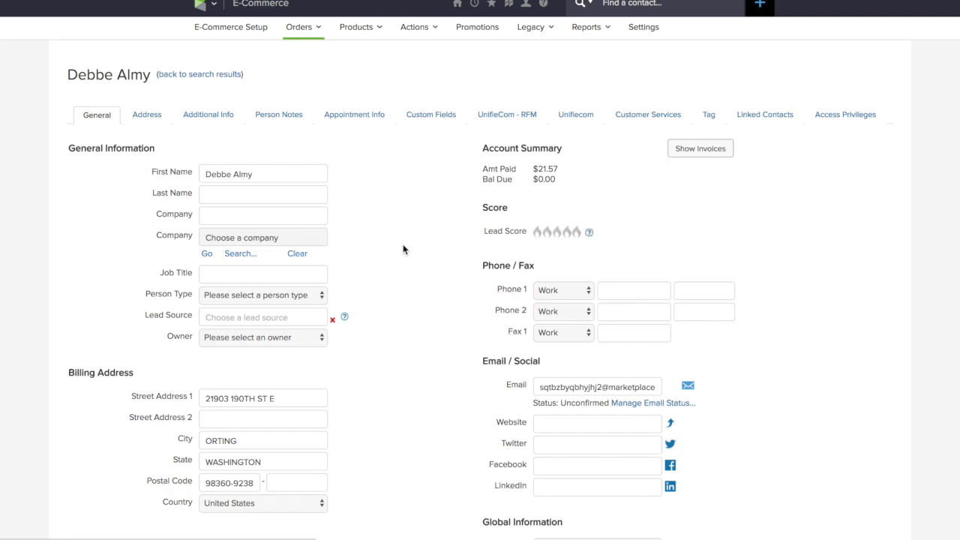
Examine the ordering customer's contact record, including the full Amazon-generated email address and the applied tags
{"action": "scroll", "coordinate": [402, 249], "scroll_direction": "down", "scroll_amount": 6}
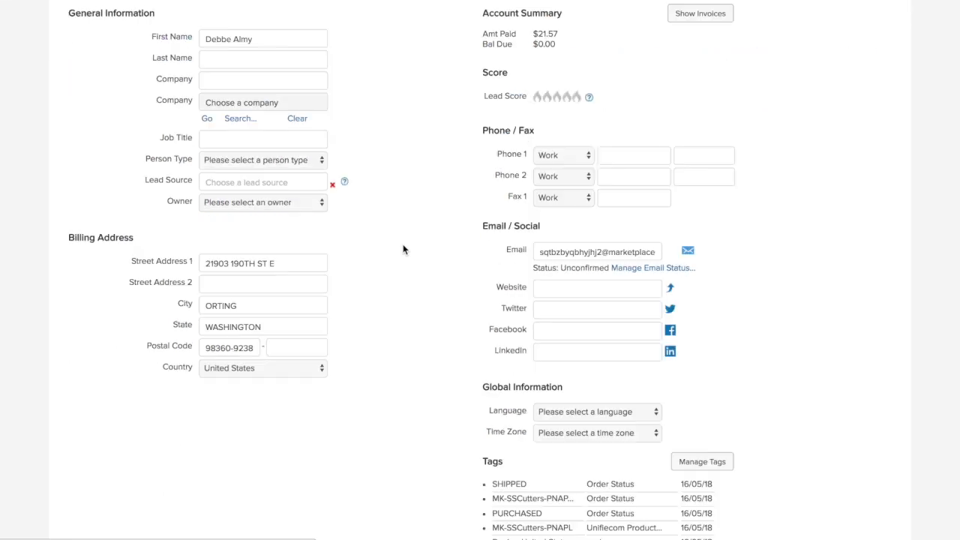
{"action": "scroll", "coordinate": [403, 246], "scroll_direction": "up", "scroll_amount": 2}
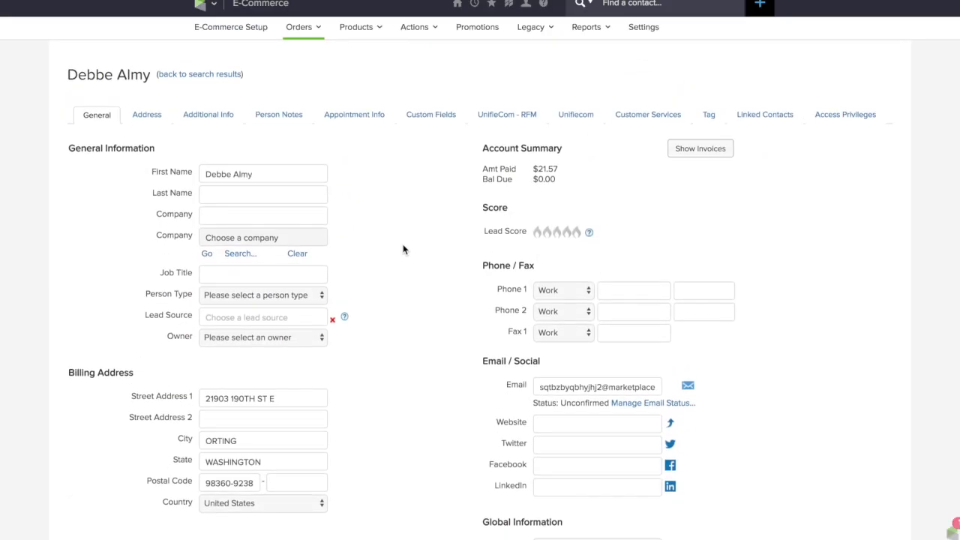
{"action": "scroll", "coordinate": [403, 249], "scroll_direction": "down", "scroll_amount": 5}
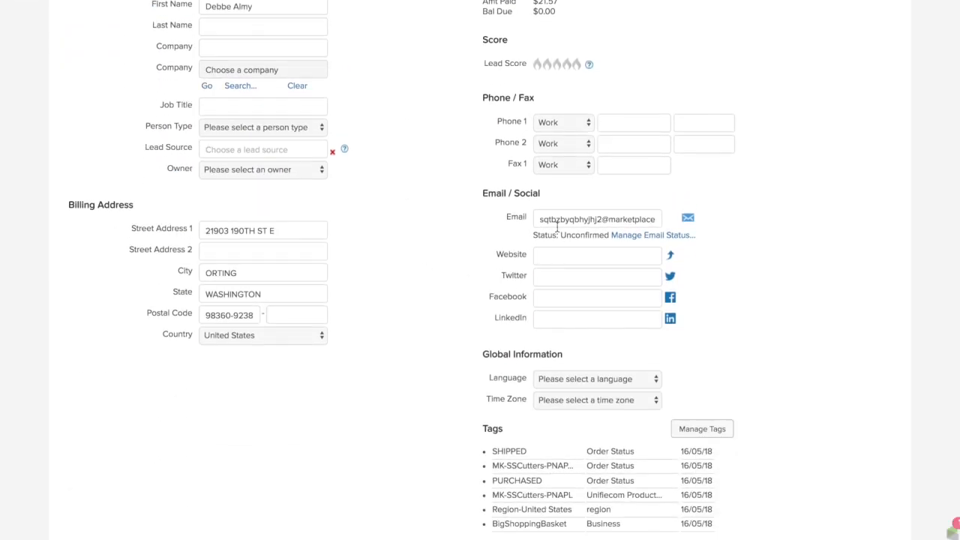
{"action": "left_click_drag", "start_coordinate": [550, 221], "coordinate": [654, 219]}
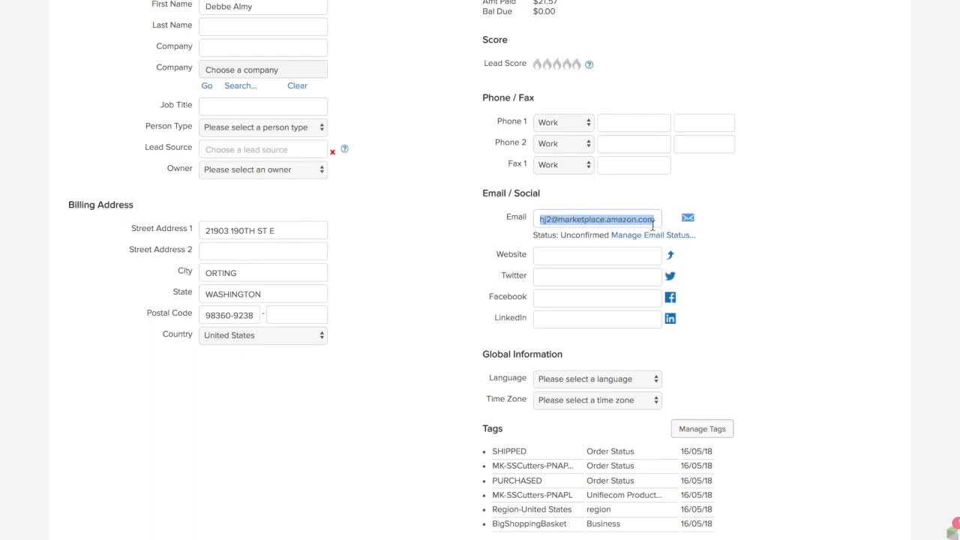
{"action": "left_click", "coordinate": [614, 219]}
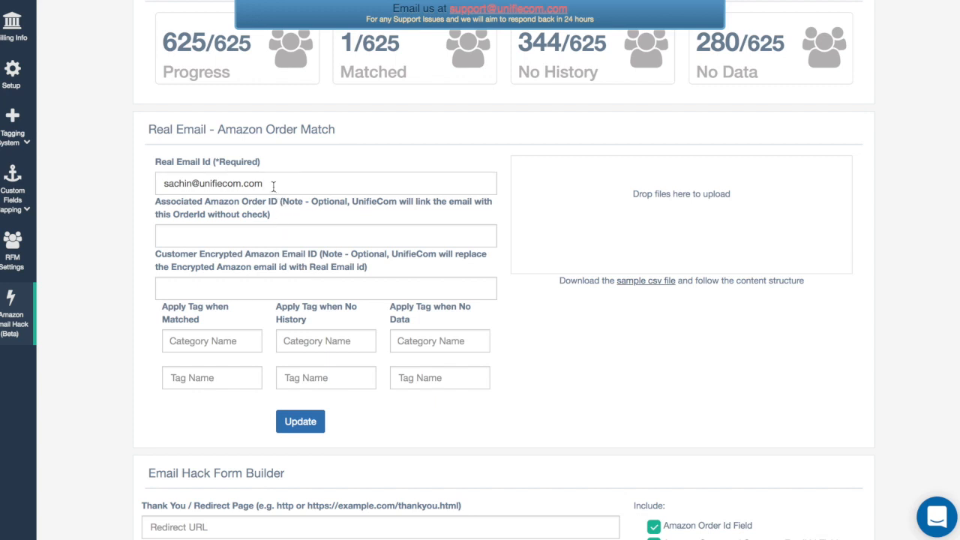
{"action": "left_click", "coordinate": [208, 345]}
{"action": "left_click", "coordinate": [209, 343]}
{"action": "type", "text": "Seg"}
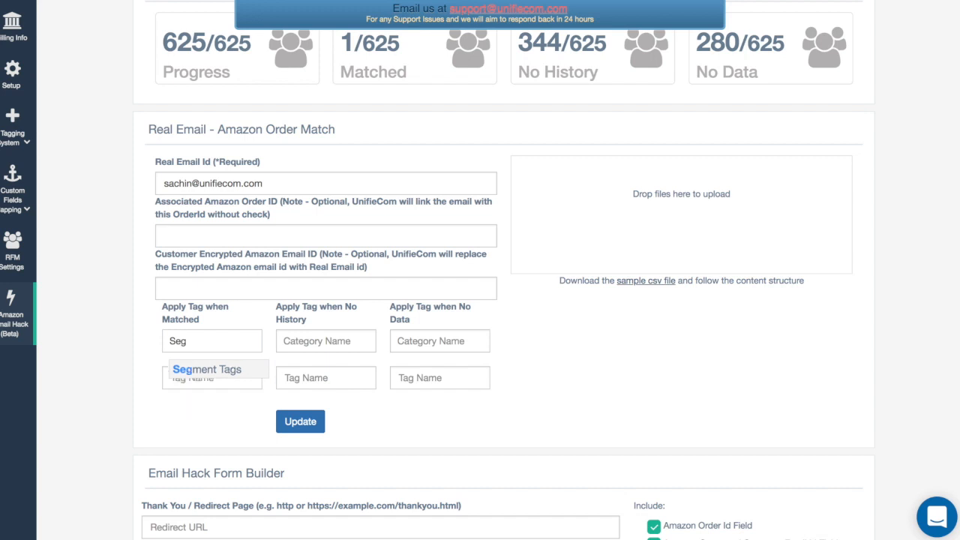
{"action": "key", "text": "BackSpace"}
{"action": "key", "text": "BackSpace"}
{"action": "key", "text": "BackSpace"}
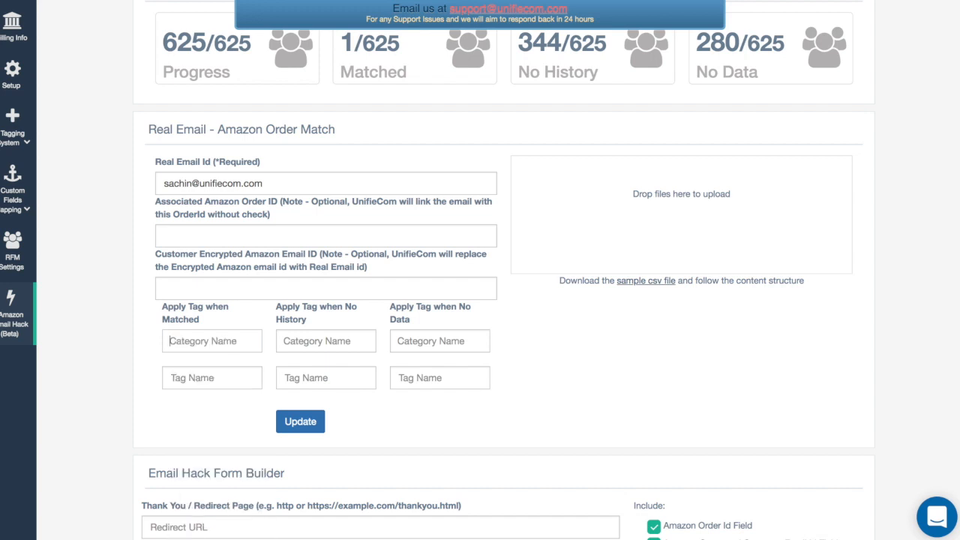
For matched emails in the Amazon Order Match form, choose the suggested UnifieCom-Amazon category and the MatchFound tag
{"action": "type", "text": "Match"}
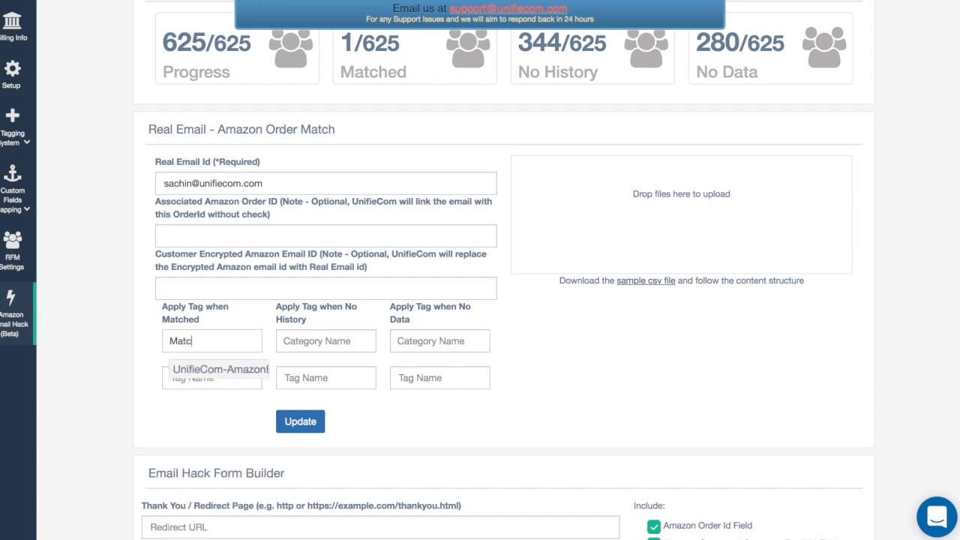
{"action": "left_click", "coordinate": [206, 372]}
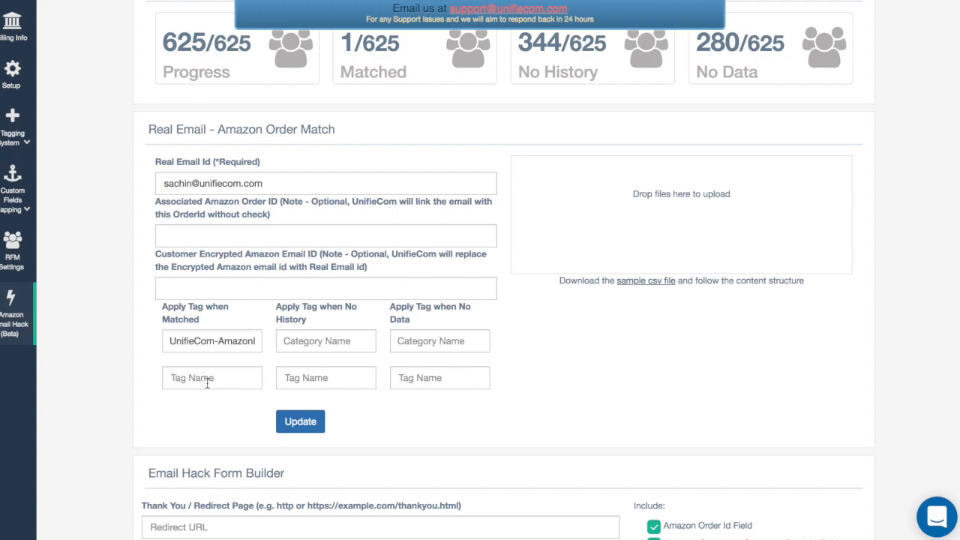
{"action": "left_click", "coordinate": [207, 381]}
{"action": "type", "text": "match"}
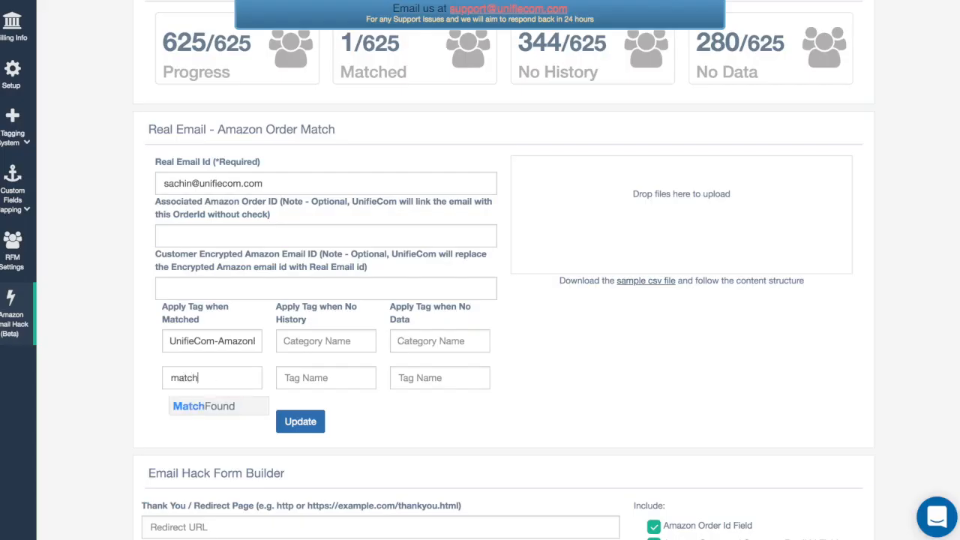
{"action": "left_click", "coordinate": [194, 408]}
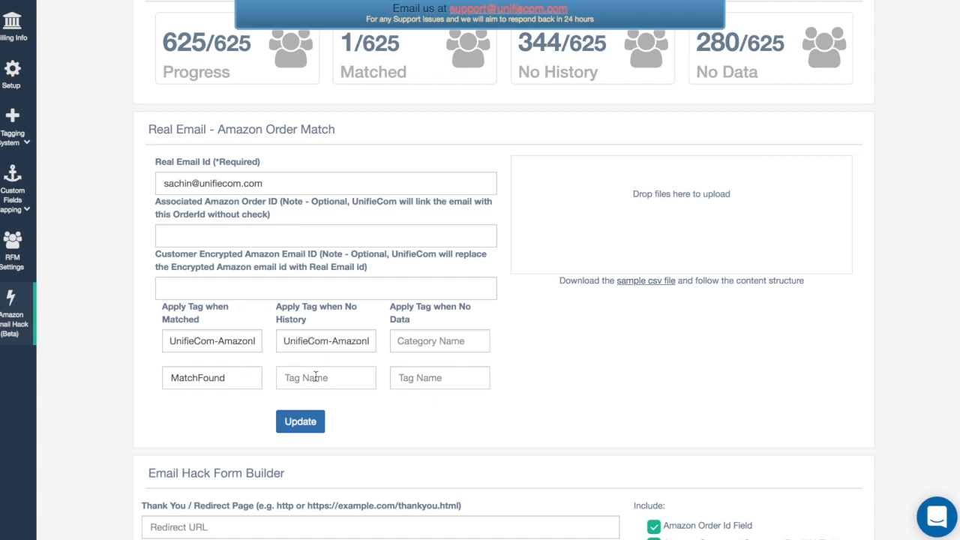
Choose NoHistory as the tag to apply when an email has no history
{"action": "left_click", "coordinate": [316, 376]}
{"action": "type", "text": "nO"}
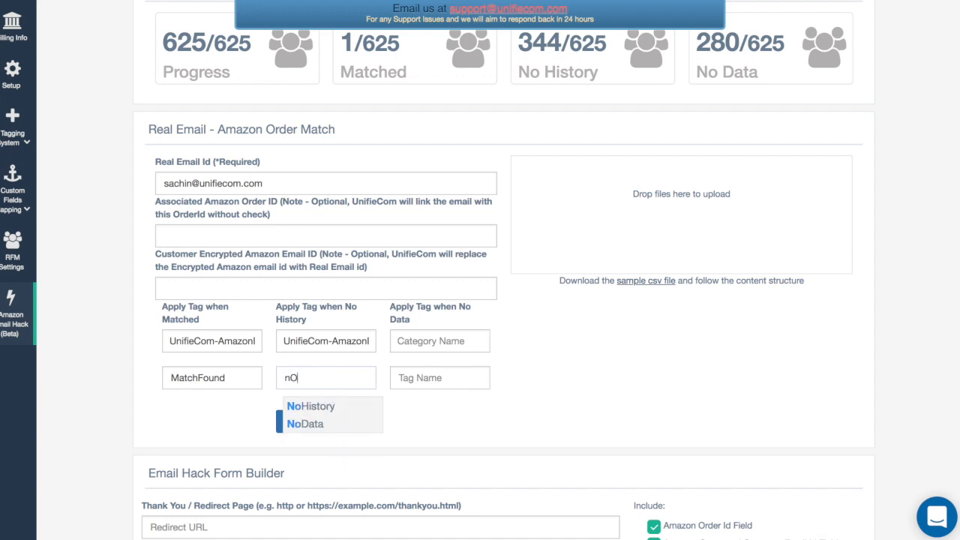
{"action": "left_click", "coordinate": [326, 407]}
For emails with no data, choose the UnifieCom-Amazon category and the NoData tag, and submit the match form
{"action": "left_click", "coordinate": [448, 344]}
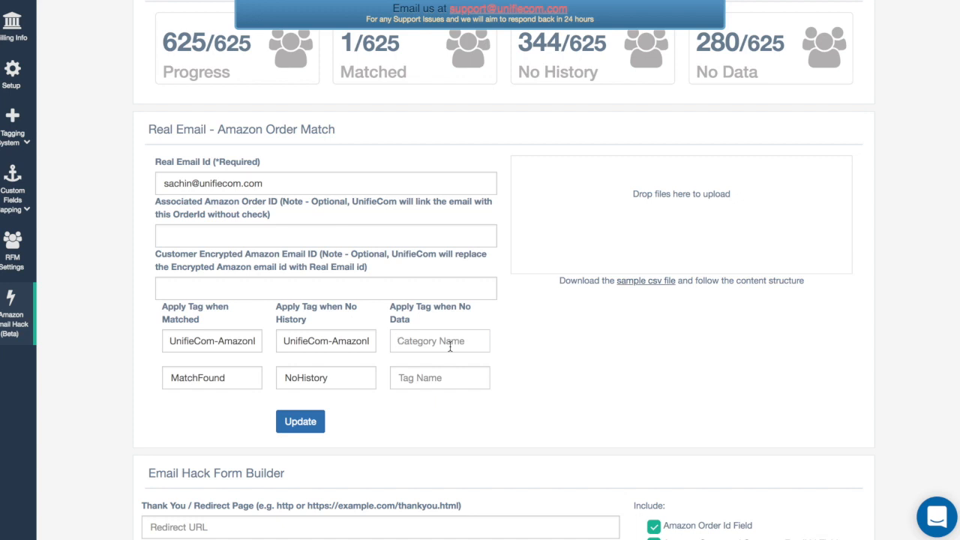
{"action": "type", "text": "MATCH"}
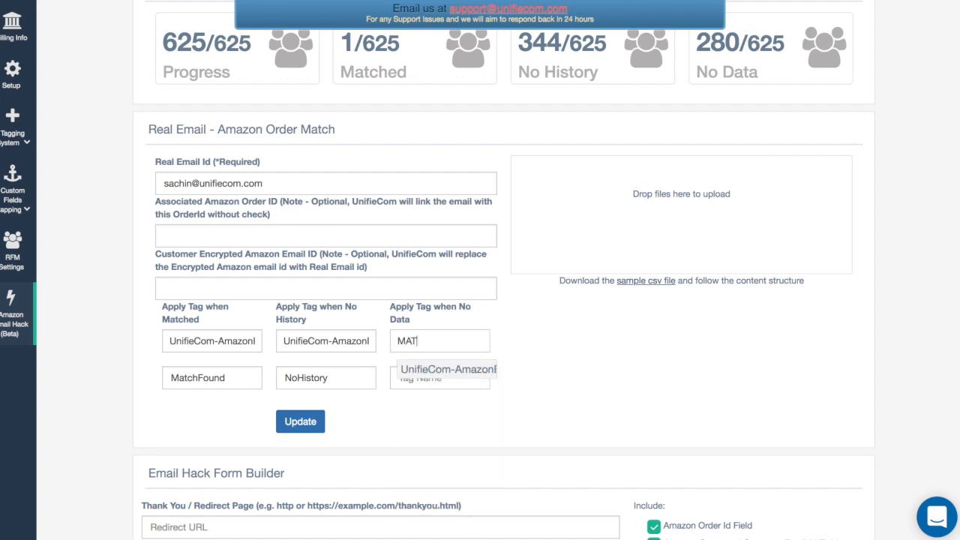
{"action": "left_click", "coordinate": [437, 372]}
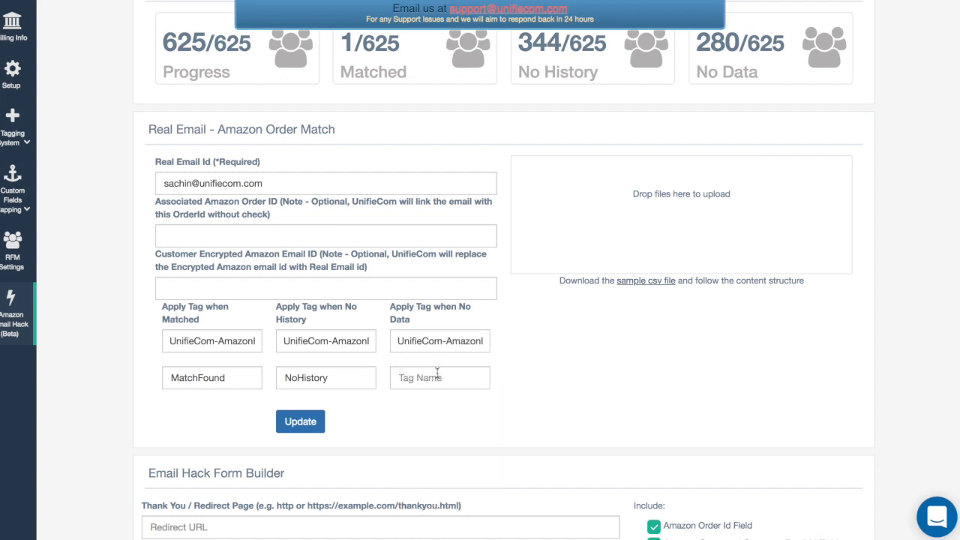
{"action": "left_click", "coordinate": [436, 383]}
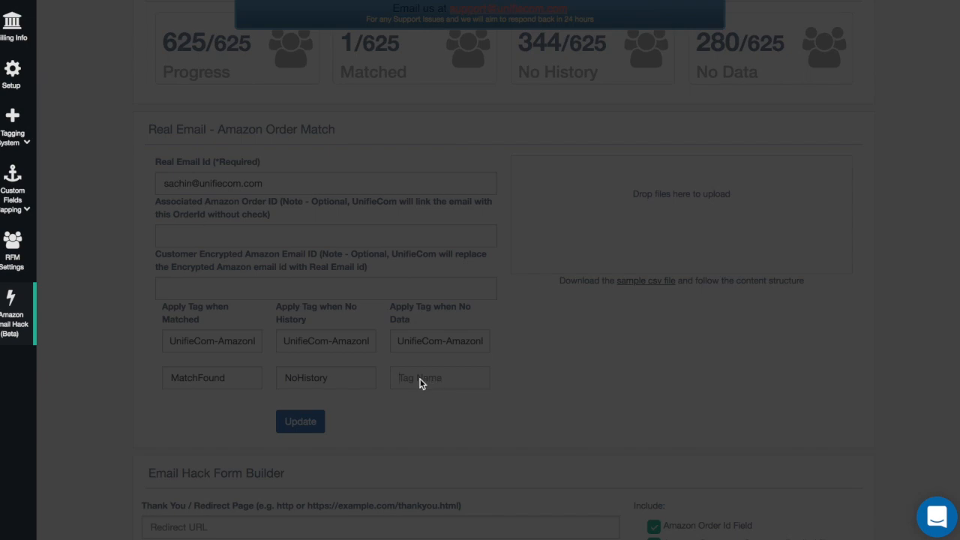
{"action": "type", "text": "no"}
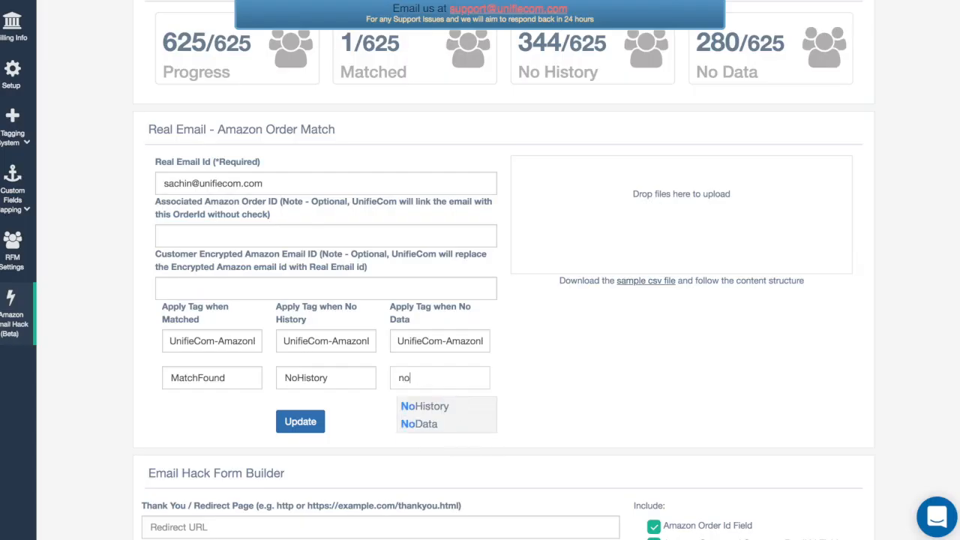
{"action": "left_click", "coordinate": [417, 421]}
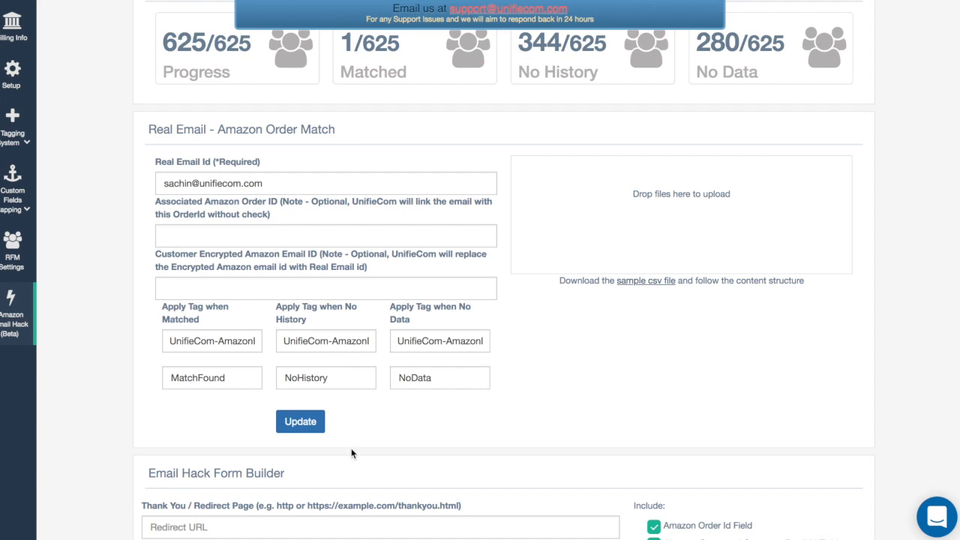
{"action": "left_click", "coordinate": [299, 431]}
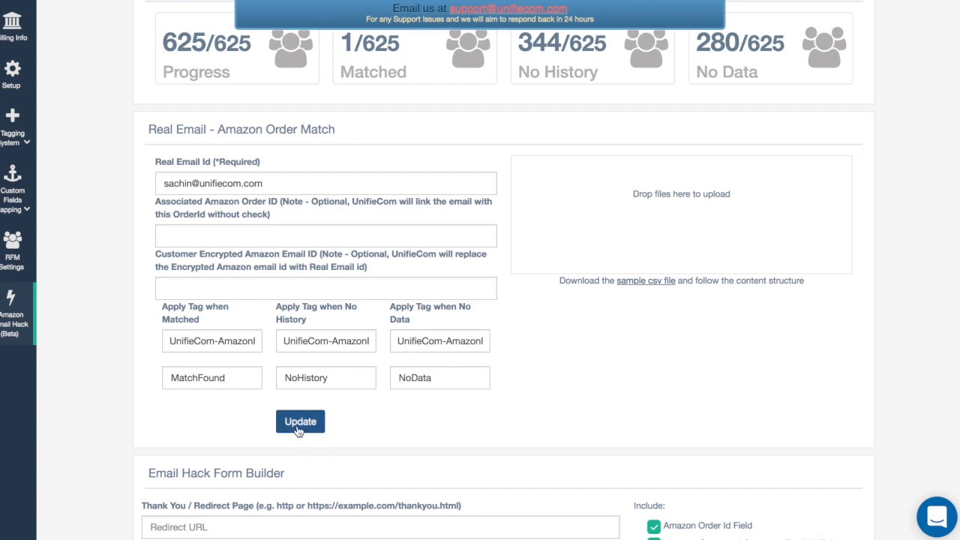
Review the newest entry in Email Checking Recent Records for the status and remarks of the submitted email
{"action": "scroll", "coordinate": [487, 279], "scroll_direction": "down", "scroll_amount": 4}
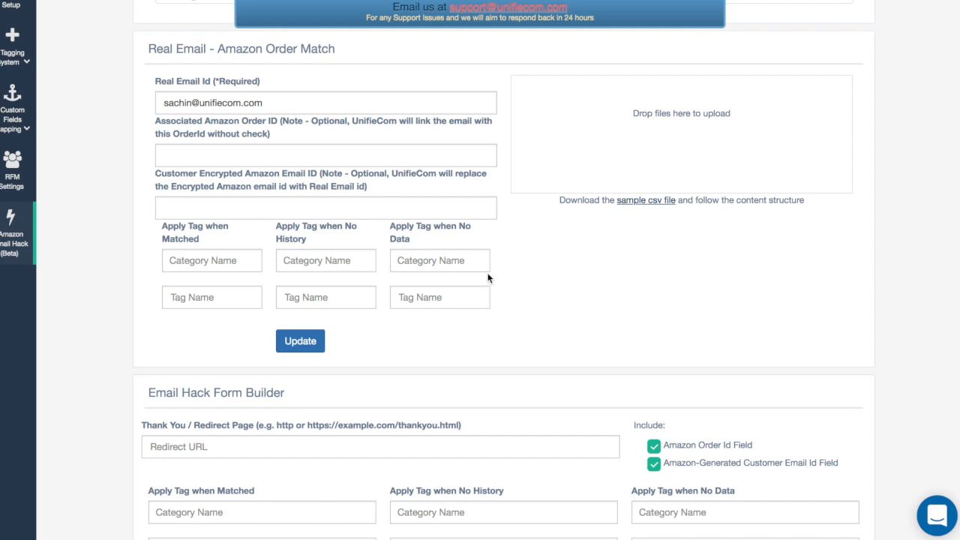
{"action": "scroll", "coordinate": [488, 278], "scroll_direction": "down", "scroll_amount": 4}
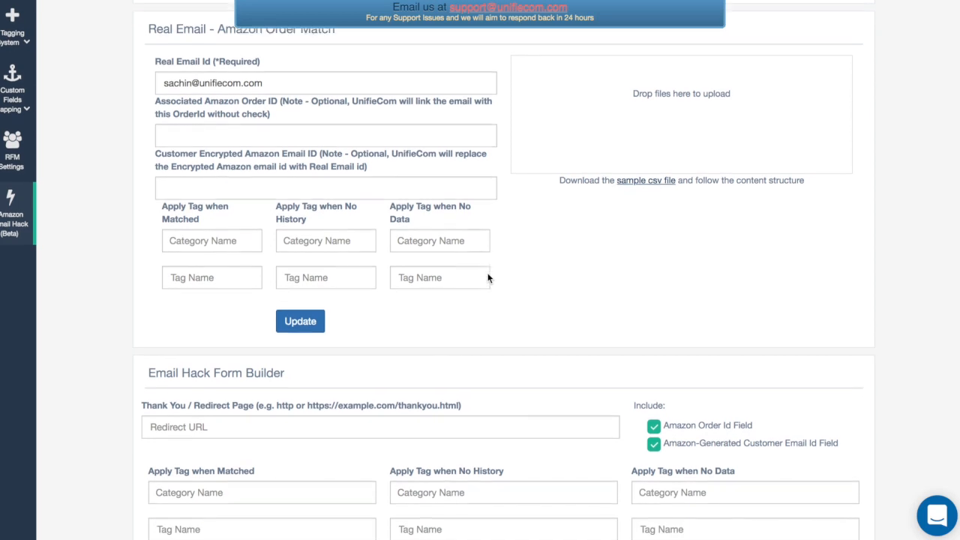
{"action": "scroll", "coordinate": [488, 274], "scroll_direction": "down", "scroll_amount": 3}
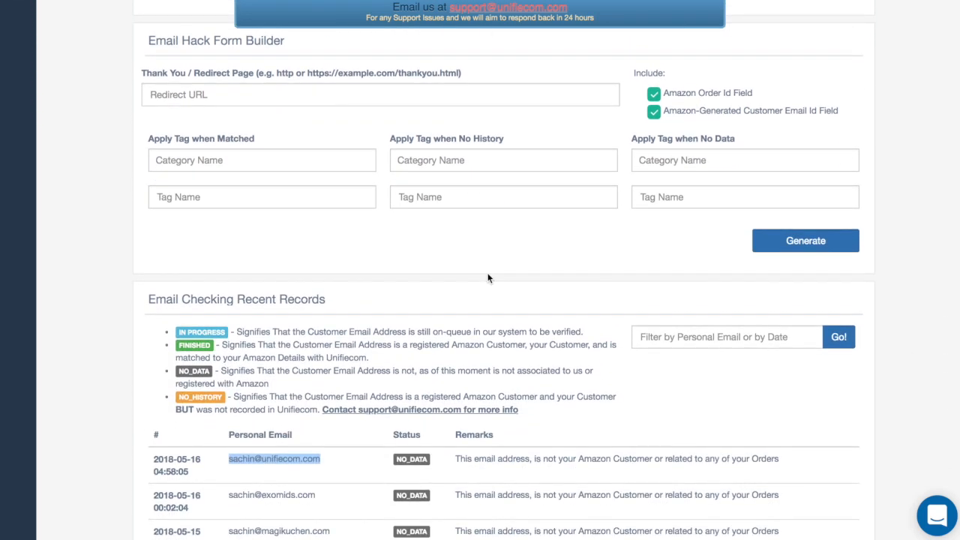
{"action": "left_click", "coordinate": [336, 350]}
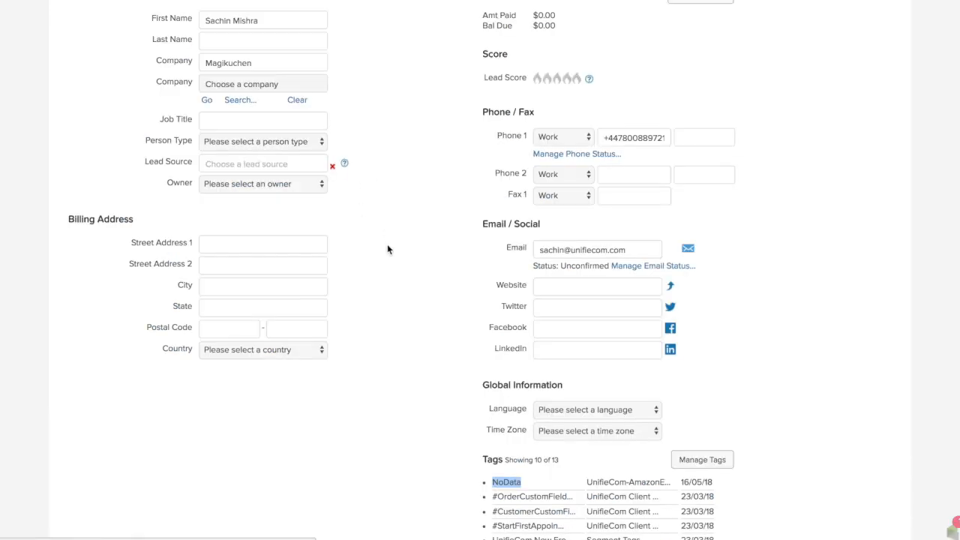
Check the submitted contact's record in Infusionsoft for the NoData tag in its tag list
{"action": "scroll", "coordinate": [387, 249], "scroll_direction": "up", "scroll_amount": 3}
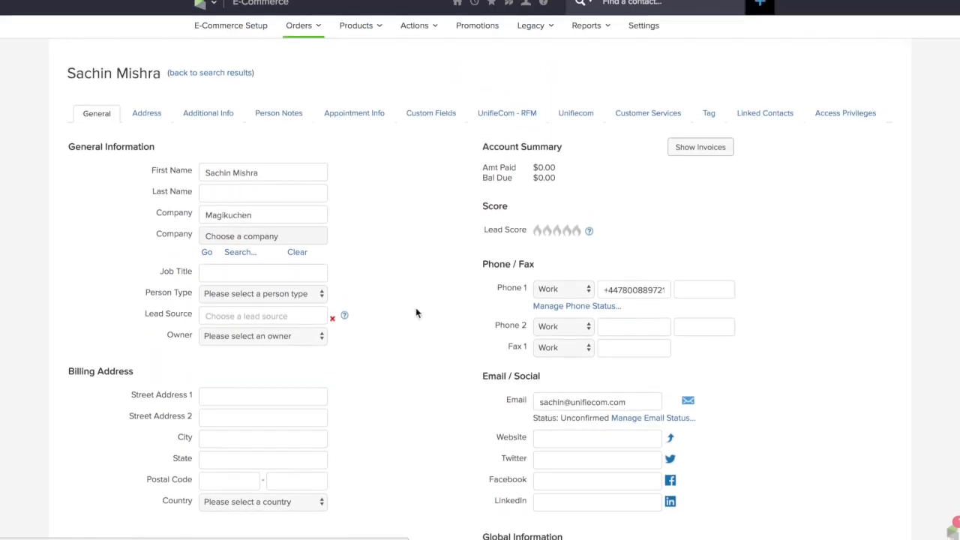
{"action": "scroll", "coordinate": [451, 345], "scroll_direction": "down", "scroll_amount": 2}
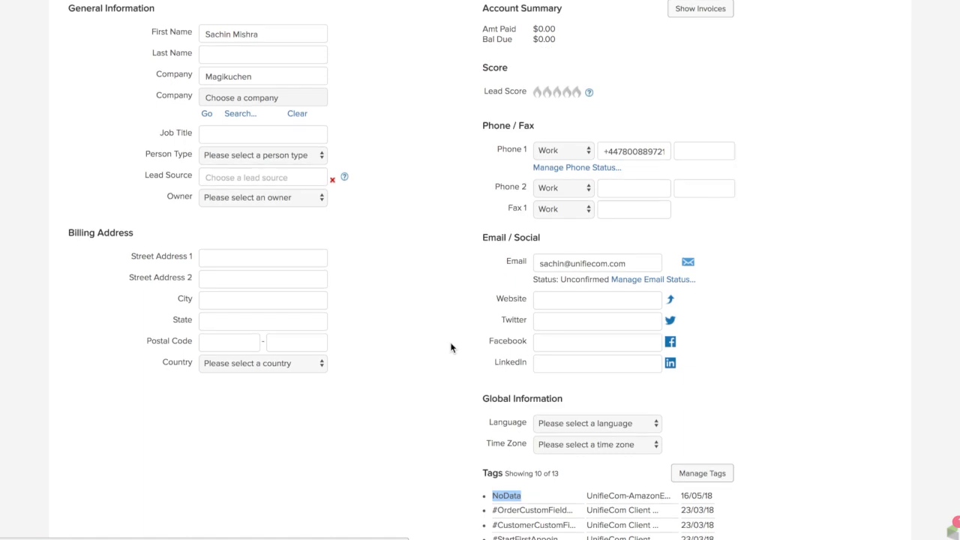
{"action": "scroll", "coordinate": [450, 346], "scroll_direction": "down", "scroll_amount": 1}
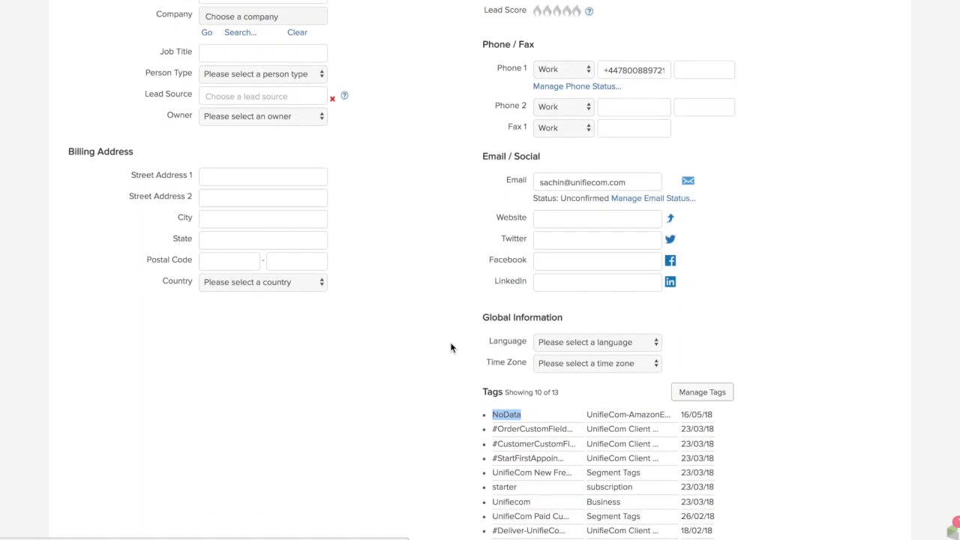
{"action": "double_click", "coordinate": [502, 415]}
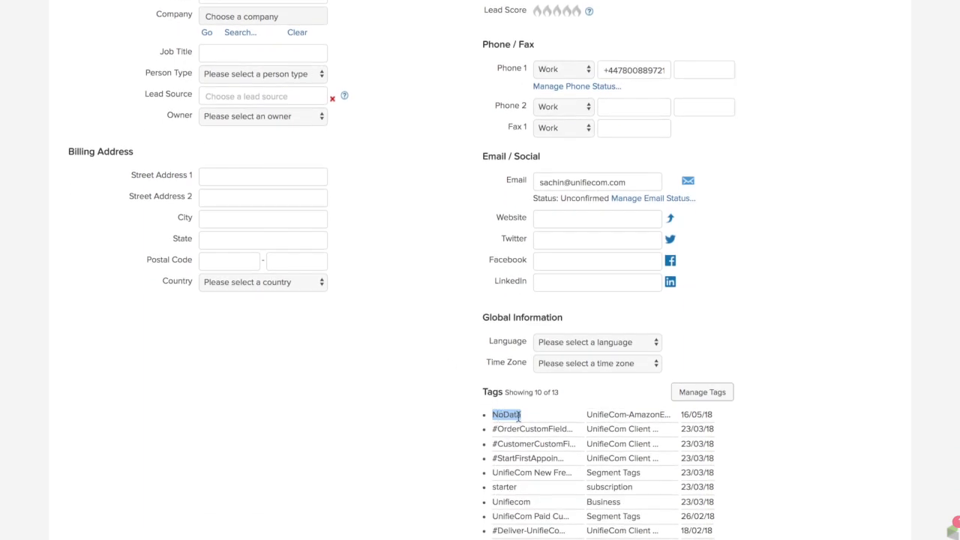
Open the sample CSV template and examine its personal email and amazon email columns
{"action": "scroll", "coordinate": [414, 394], "scroll_direction": "up", "scroll_amount": 3}
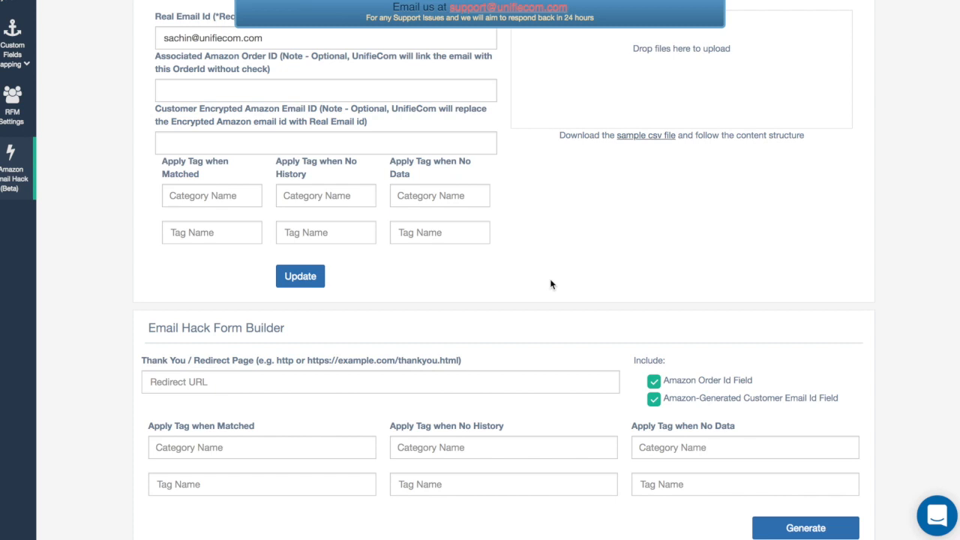
{"action": "scroll", "coordinate": [551, 285], "scroll_direction": "up", "scroll_amount": 3}
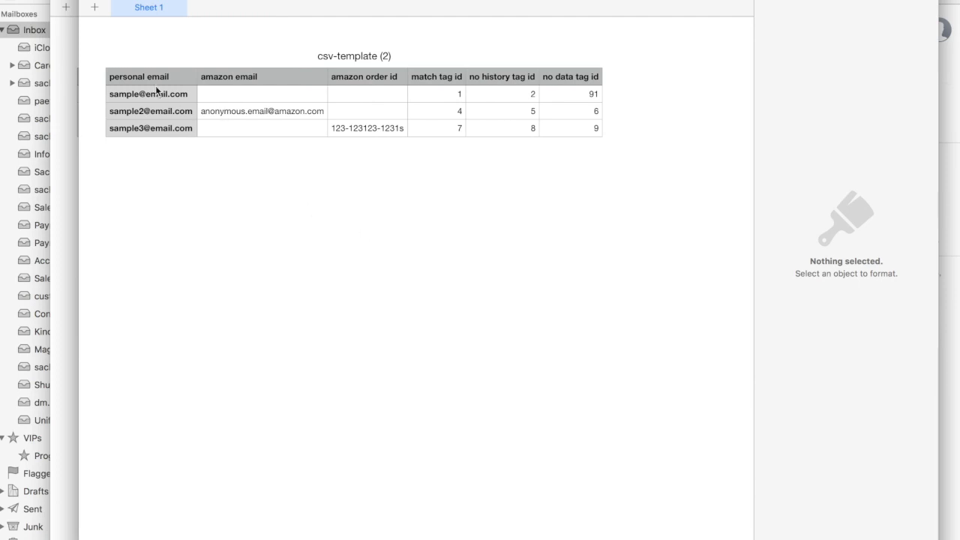
{"action": "left_click_drag", "start_coordinate": [150, 95], "coordinate": [151, 131]}
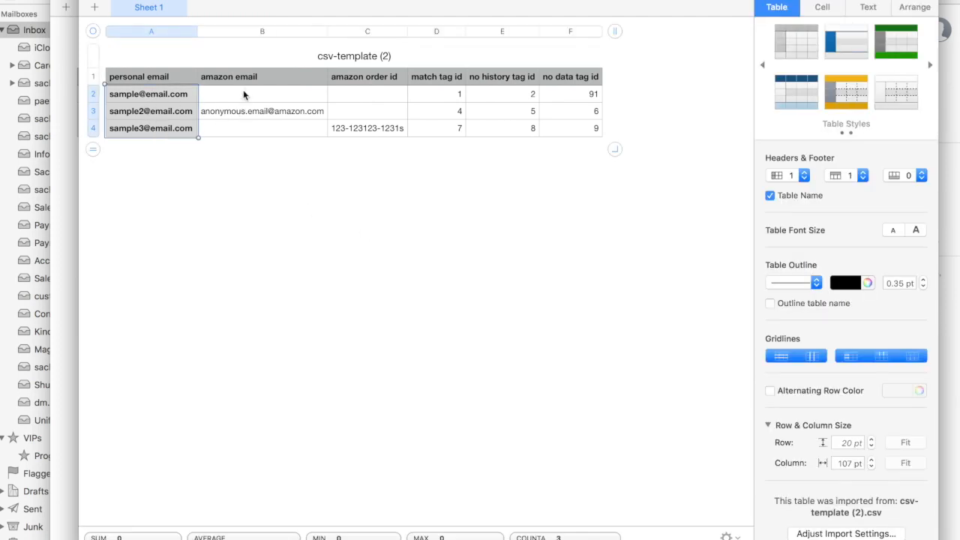
{"action": "left_click_drag", "start_coordinate": [243, 91], "coordinate": [246, 115]}
Clear the sample values from the amazon email and amazon order id columns in all three template rows
{"action": "left_click_drag", "start_coordinate": [354, 91], "coordinate": [356, 133]}
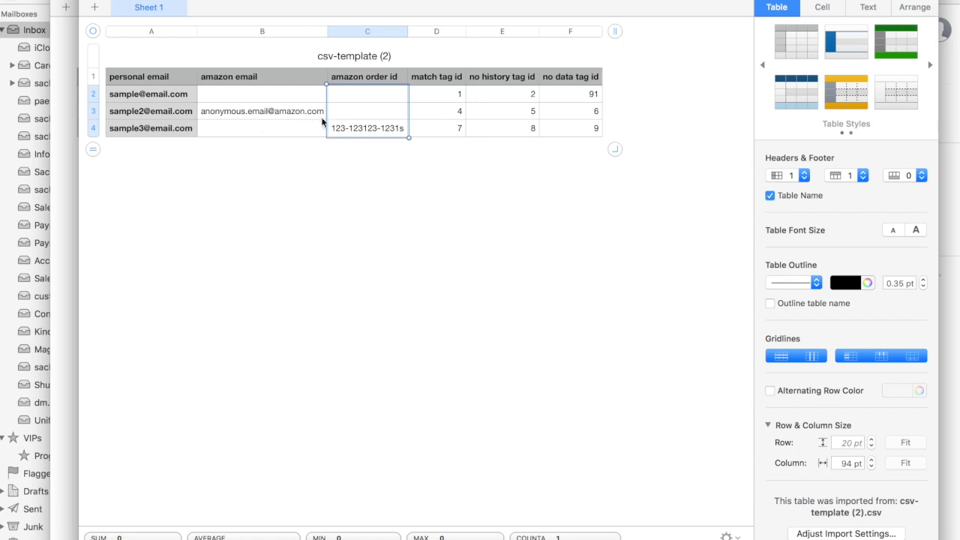
{"action": "left_click", "coordinate": [289, 96], "text": "shift"}
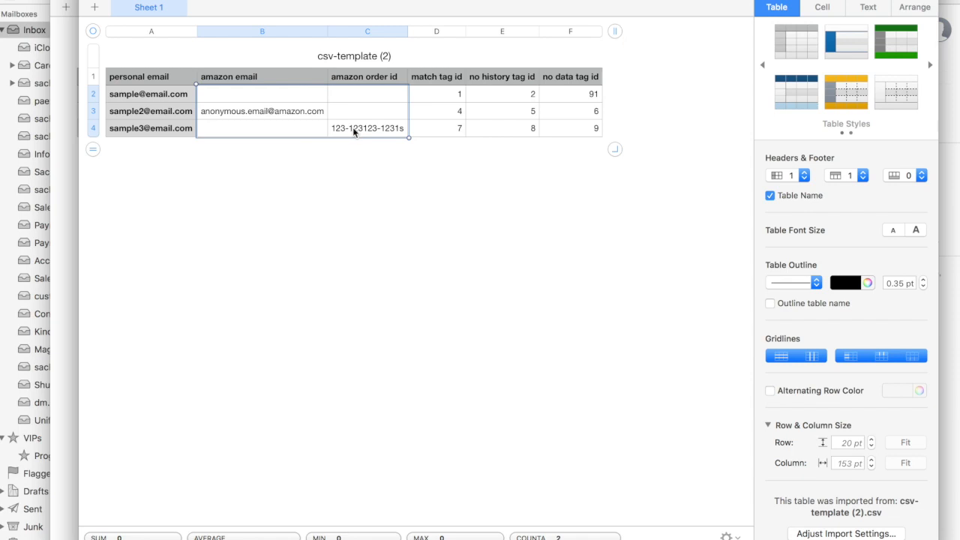
{"action": "key", "text": "Delete"}
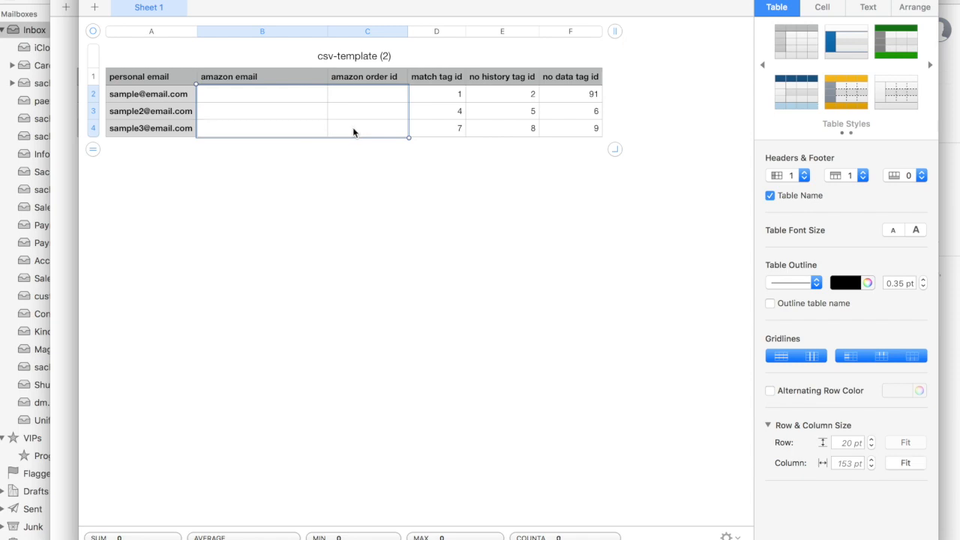
Look up the IDs of the MatchFound, NoHistory and NoData tags in Infusionsoft's CRM tag list for the template's tag id columns
{"action": "left_click", "coordinate": [458, 96]}
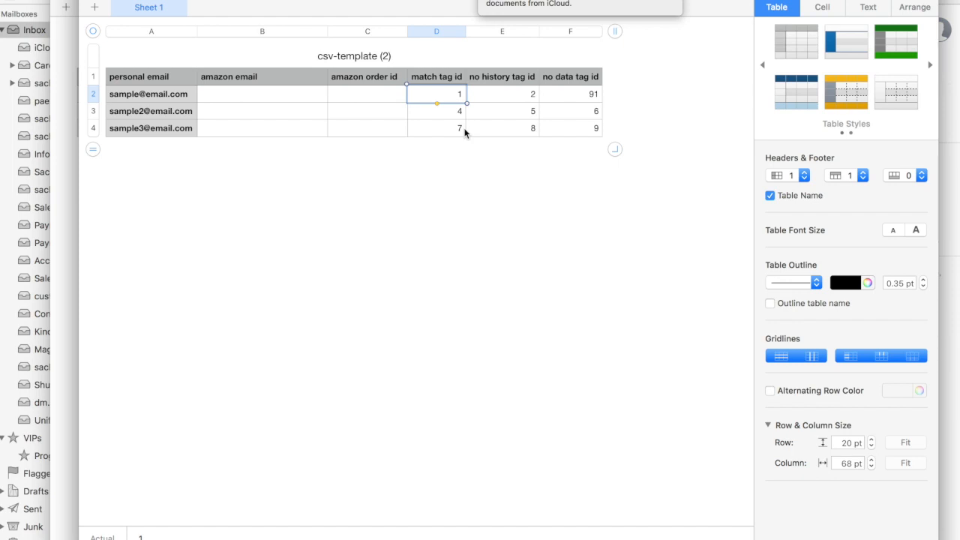
{"action": "key", "text": "super+Tab"}
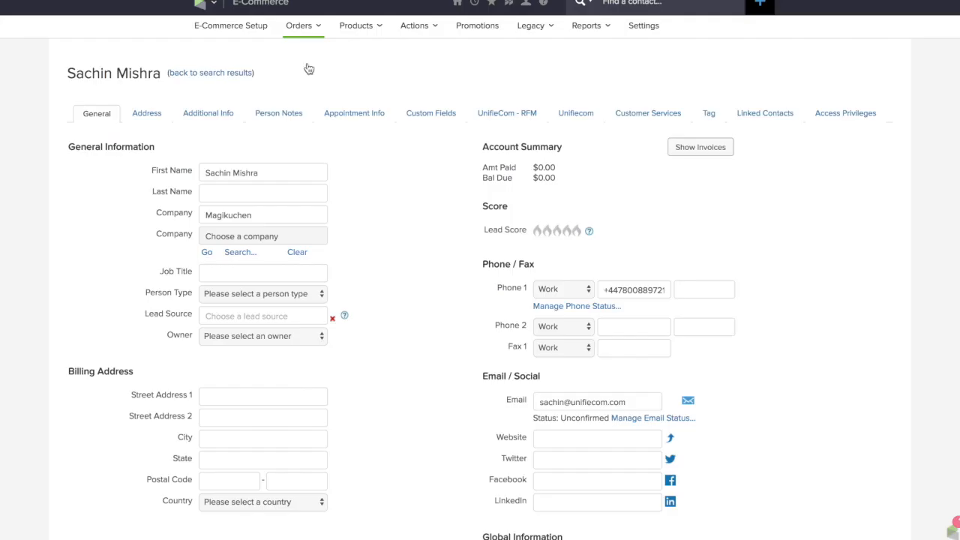
{"action": "left_click", "coordinate": [214, 6]}
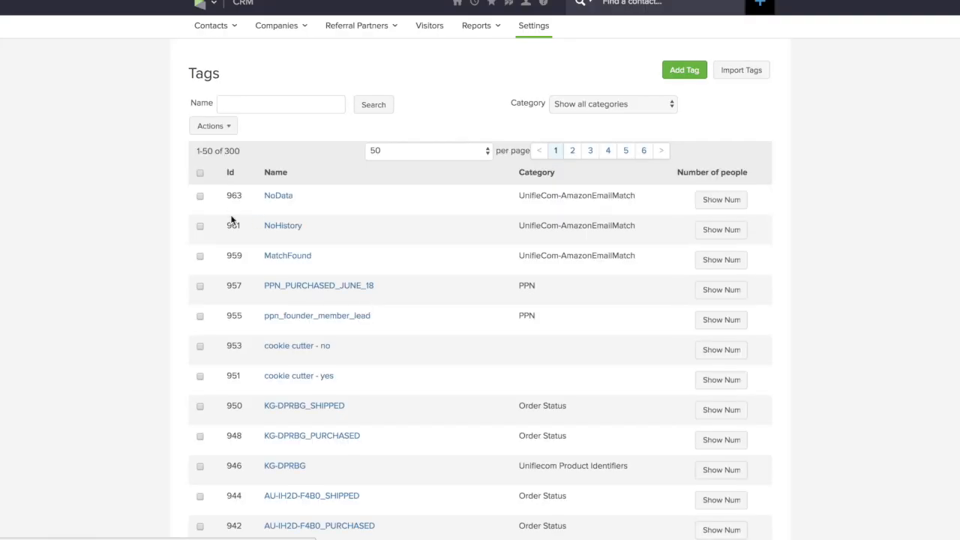
{"action": "scroll", "coordinate": [236, 322], "scroll_direction": "down", "scroll_amount": 3}
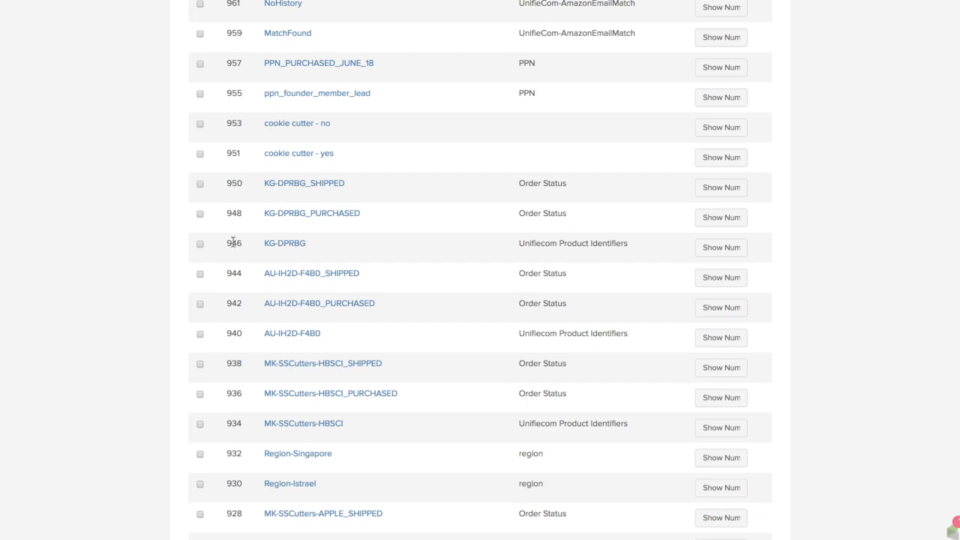
{"action": "key", "text": "super+Tab"}
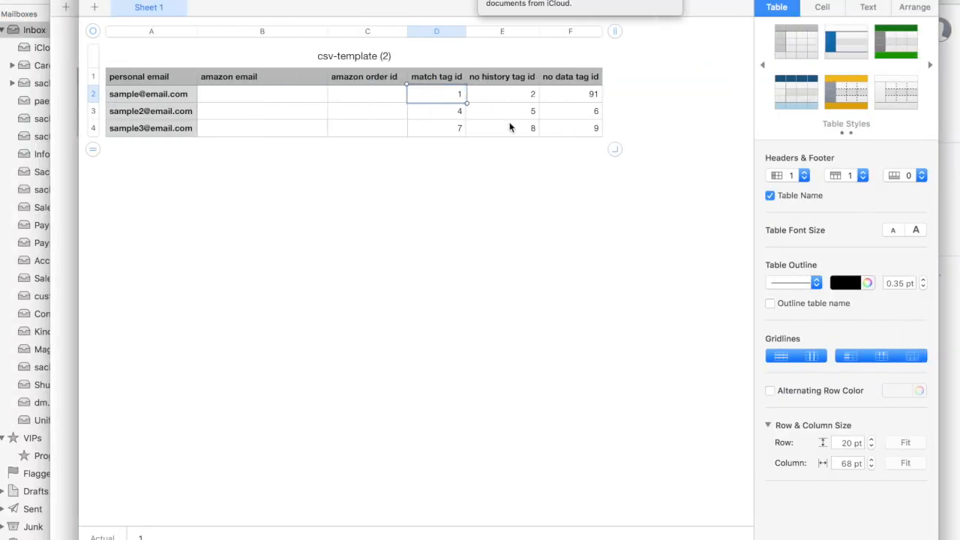
Return to UnifieCom's Amazon Email Hack page and examine the FINISHED, NO_HISTORY and NO_DATA entries with their remarks in the recent records
{"action": "key", "text": "super+Tab"}
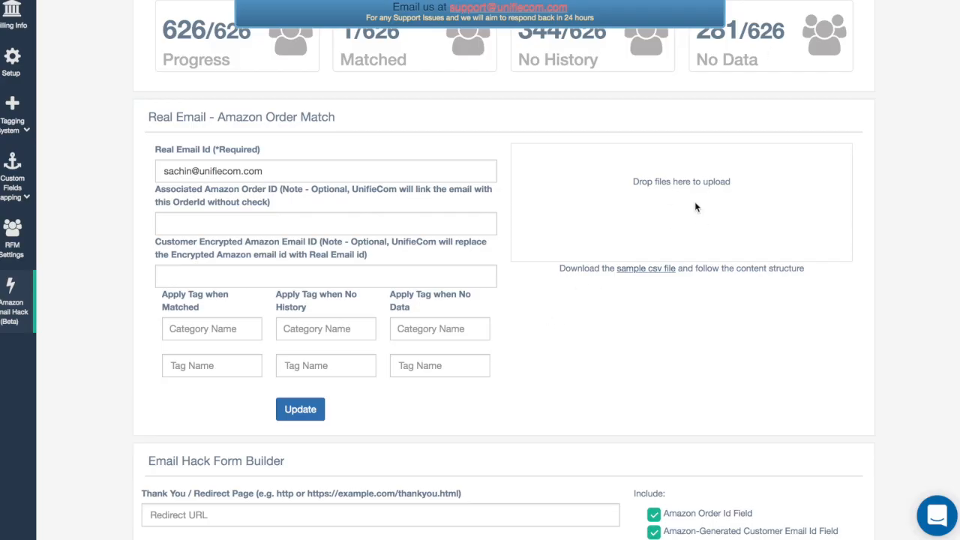
{"action": "scroll", "coordinate": [695, 205], "scroll_direction": "down", "scroll_amount": 3}
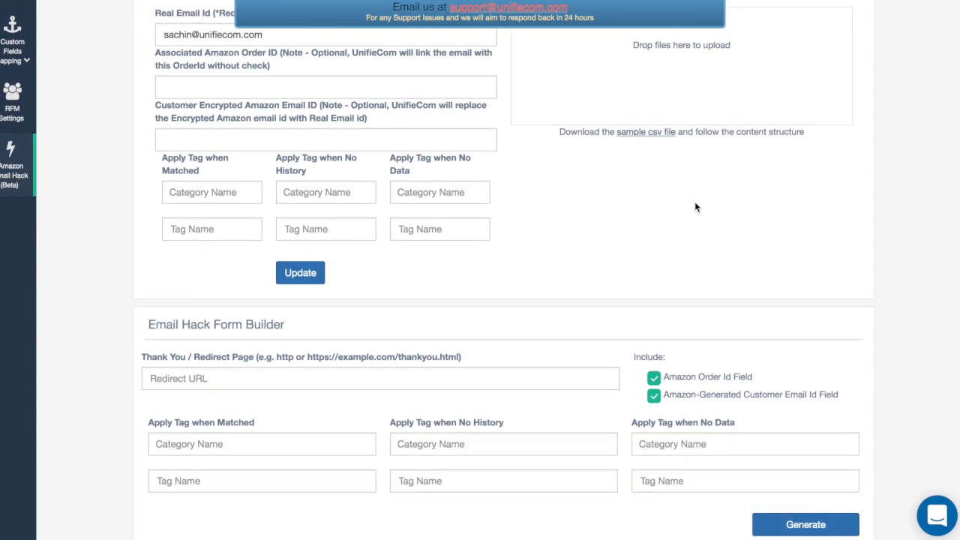
{"action": "scroll", "coordinate": [695, 207], "scroll_direction": "down", "scroll_amount": 1}
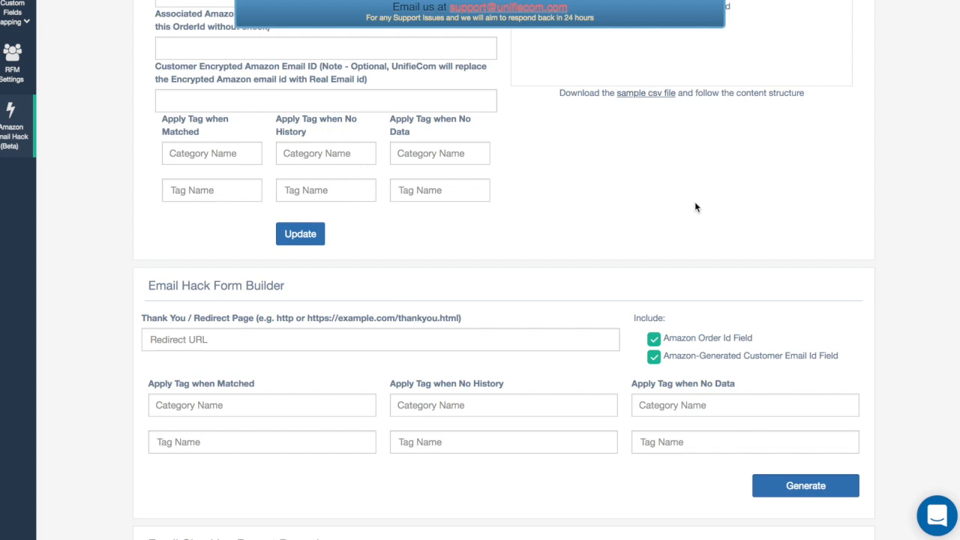
{"action": "scroll", "coordinate": [695, 206], "scroll_direction": "down", "scroll_amount": 5}
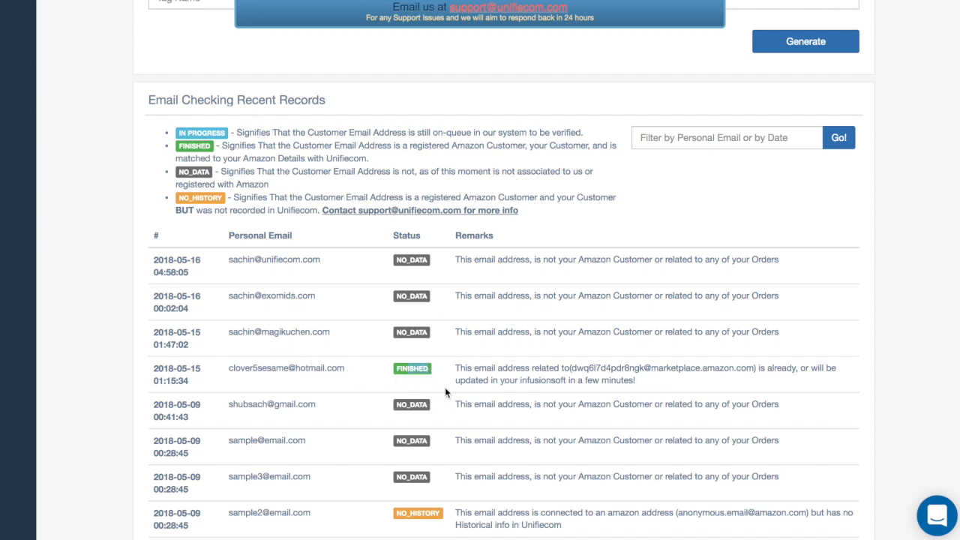
{"action": "scroll", "coordinate": [457, 370], "scroll_direction": "down", "scroll_amount": 1}
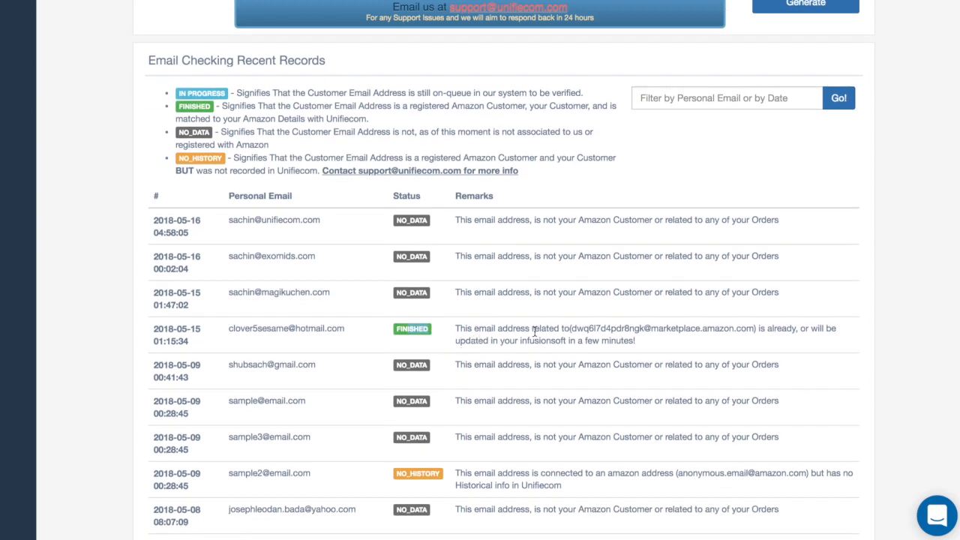
{"action": "left_click_drag", "start_coordinate": [572, 329], "coordinate": [748, 328]}
{"action": "scroll", "coordinate": [610, 377], "scroll_direction": "down", "scroll_amount": 1}
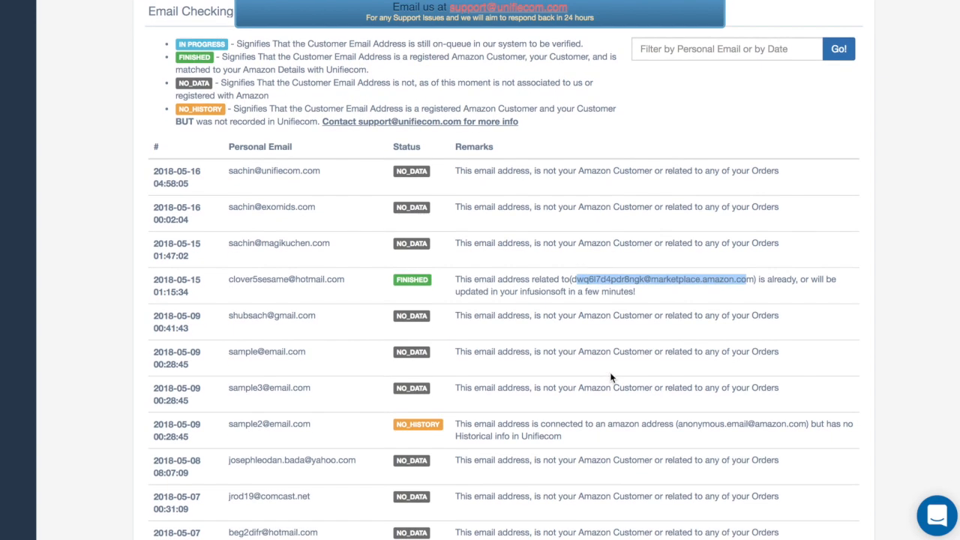
{"action": "scroll", "coordinate": [610, 377], "scroll_direction": "down", "scroll_amount": 3}
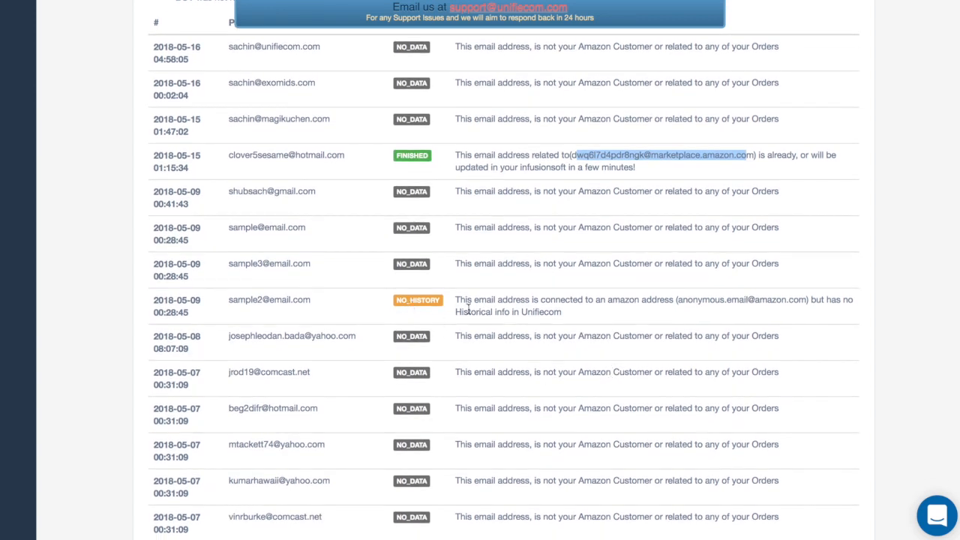
{"action": "scroll", "coordinate": [468, 308], "scroll_direction": "down", "scroll_amount": 6}
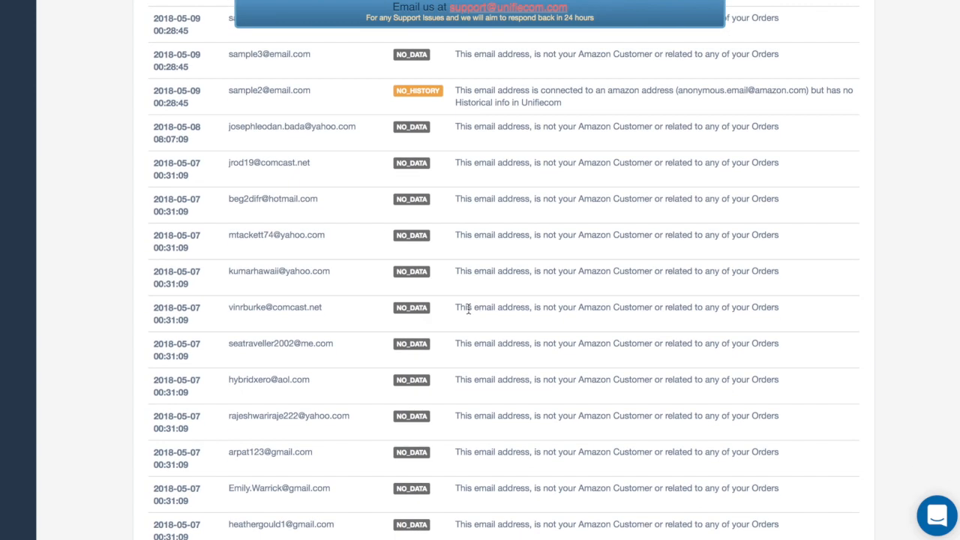
{"action": "scroll", "coordinate": [469, 313], "scroll_direction": "down", "scroll_amount": 1}
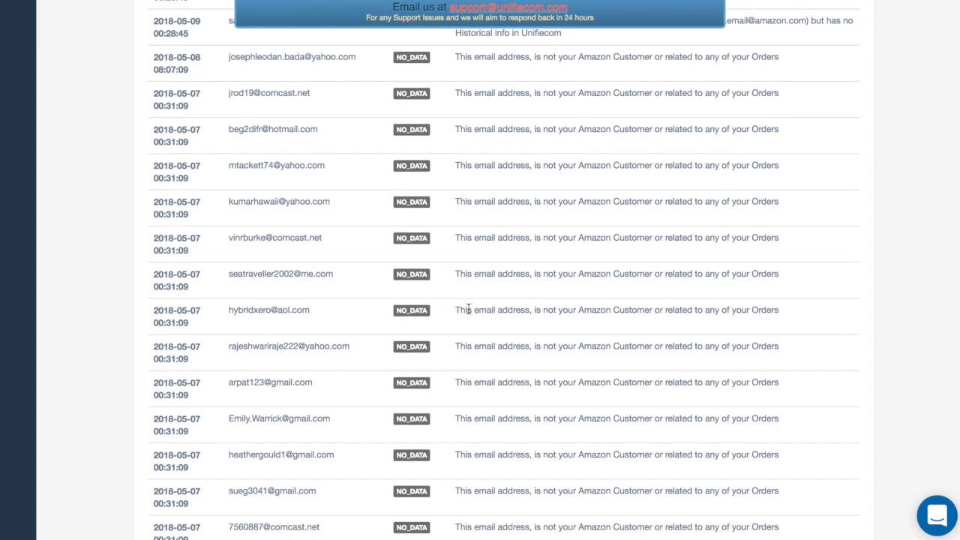
{"action": "scroll", "coordinate": [468, 308], "scroll_direction": "down", "scroll_amount": 12}
{"action": "scroll", "coordinate": [468, 308], "scroll_direction": "up", "scroll_amount": 20}
{"action": "scroll", "coordinate": [468, 314], "scroll_direction": "up", "scroll_amount": 6}
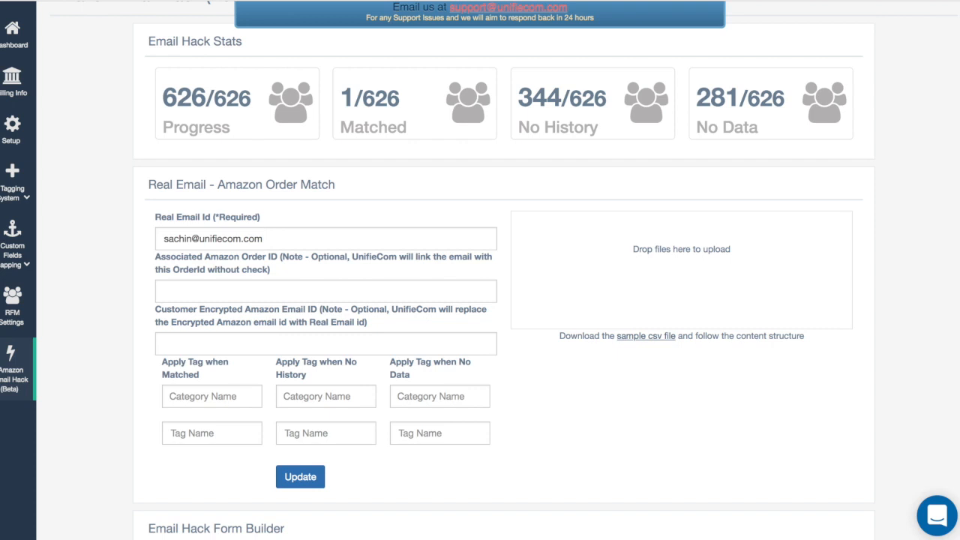
{"action": "scroll", "coordinate": [531, 371], "scroll_direction": "down", "scroll_amount": 4}
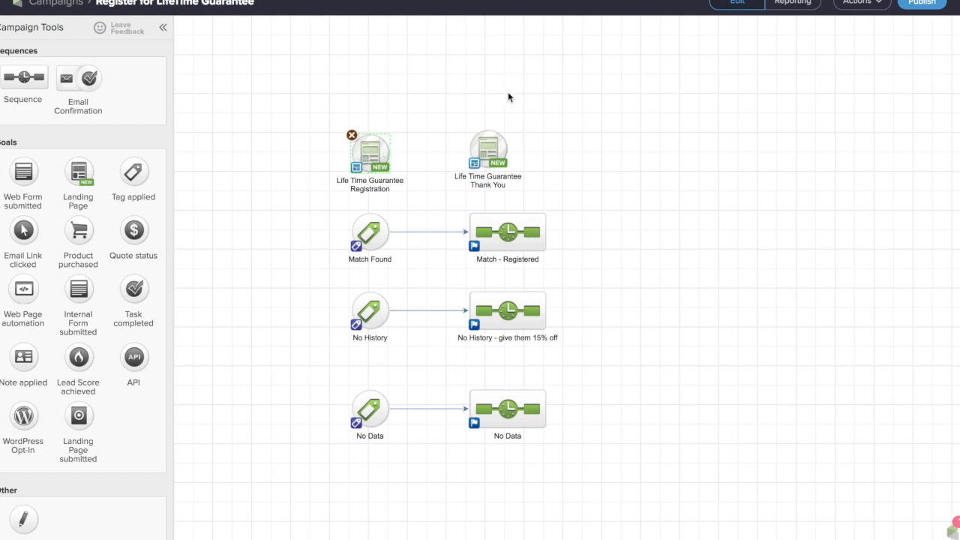
{"action": "left_click", "coordinate": [493, 152]}
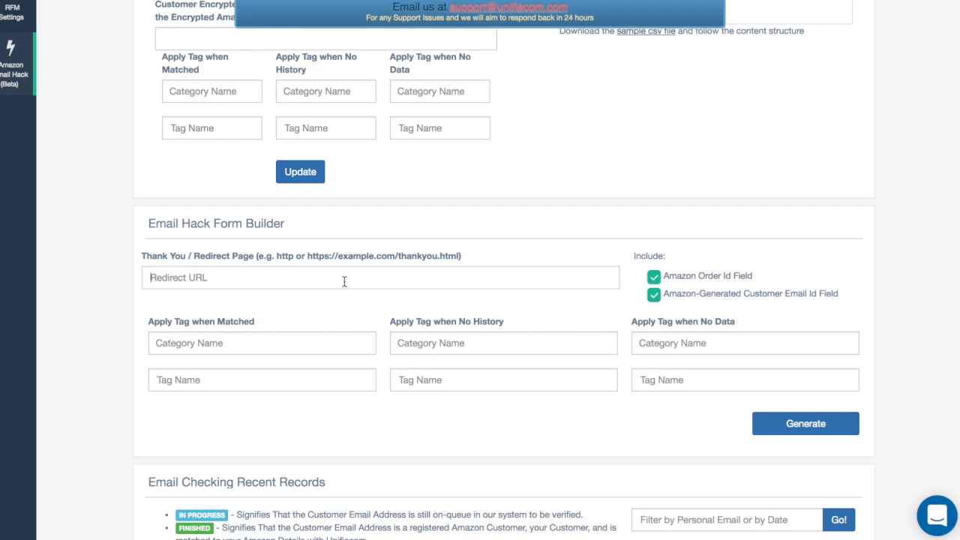
{"action": "left_click", "coordinate": [212, 277]}
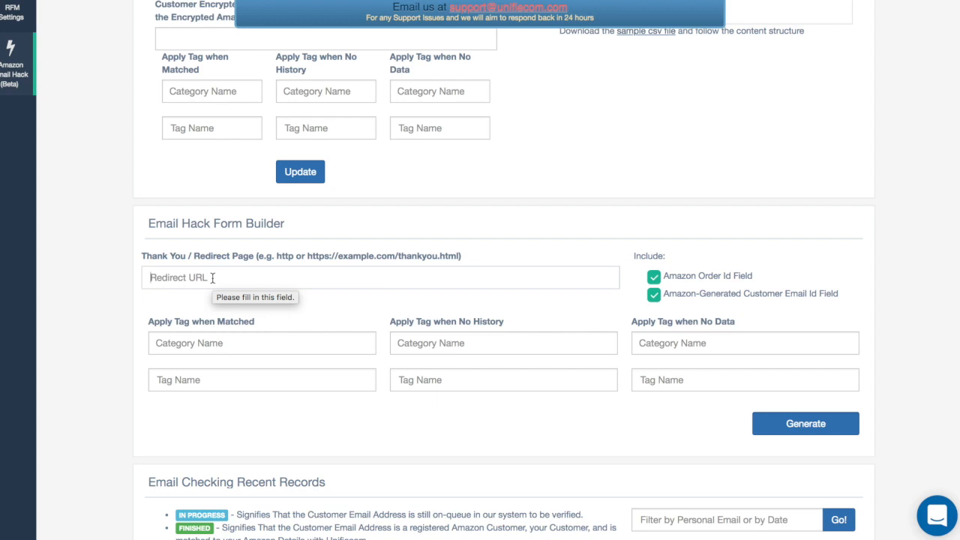
{"action": "scroll", "coordinate": [212, 278], "scroll_direction": "down", "scroll_amount": 2}
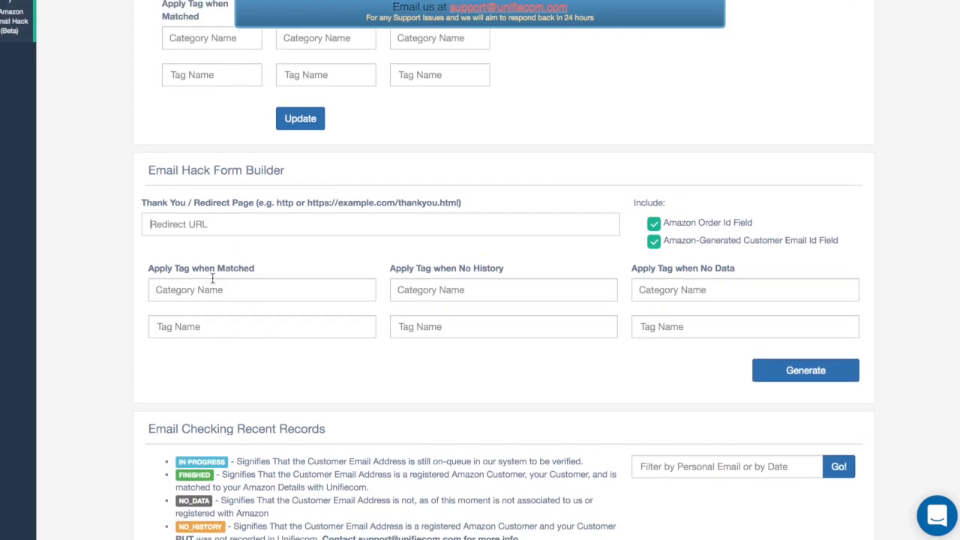
{"action": "left_click", "coordinate": [254, 224]}
{"action": "left_click", "coordinate": [254, 248]}
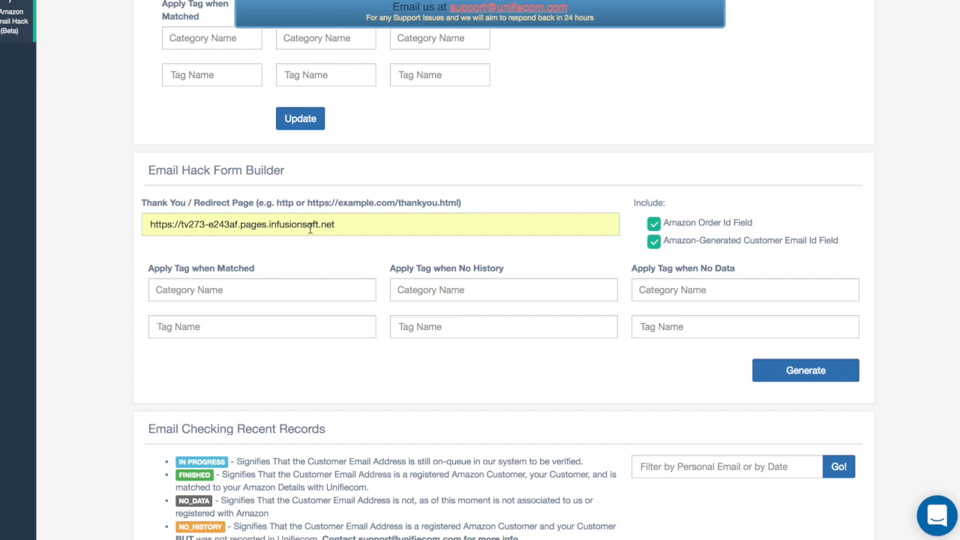
In the Email Hack Form Builder, set the tag for matched emails to MatchFound in the UnifieCom-AmazonEmailMatch category
{"action": "left_click", "coordinate": [262, 292]}
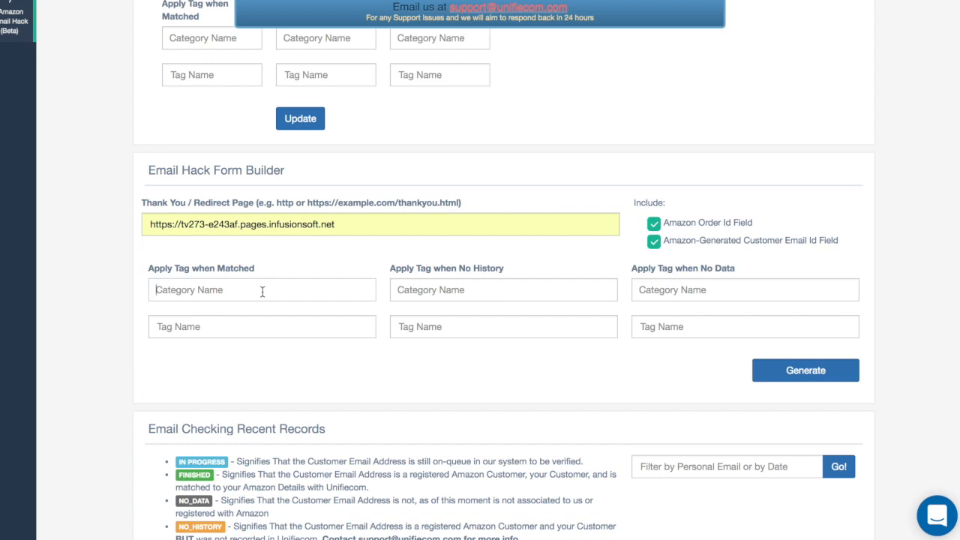
{"action": "type", "text": "ma"}
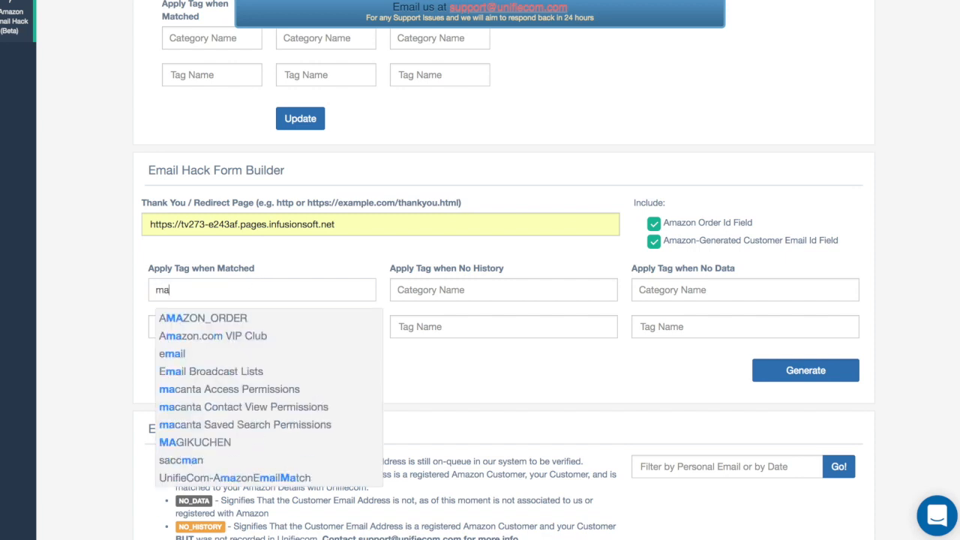
{"action": "type", "text": "ilMat"}
{"action": "left_click", "coordinate": [243, 316]}
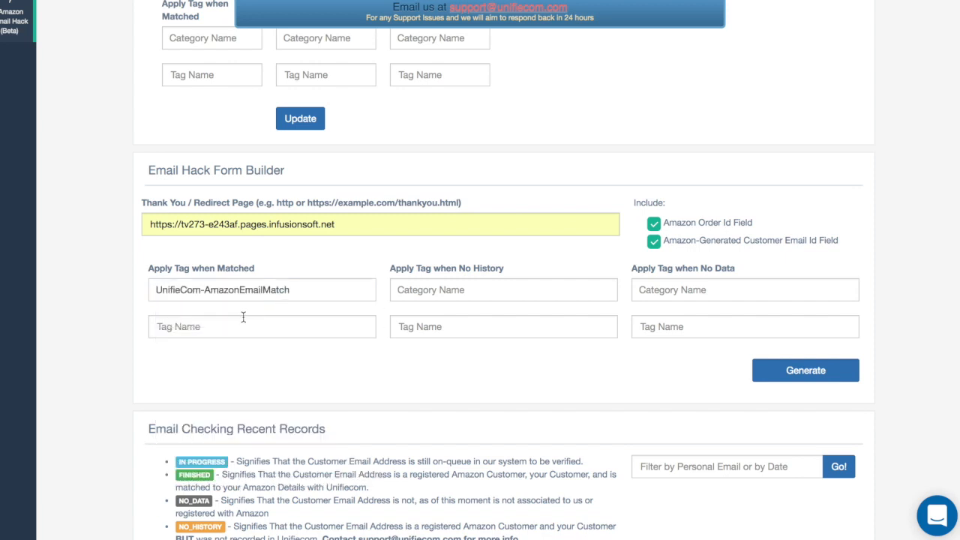
{"action": "left_click", "coordinate": [235, 327]}
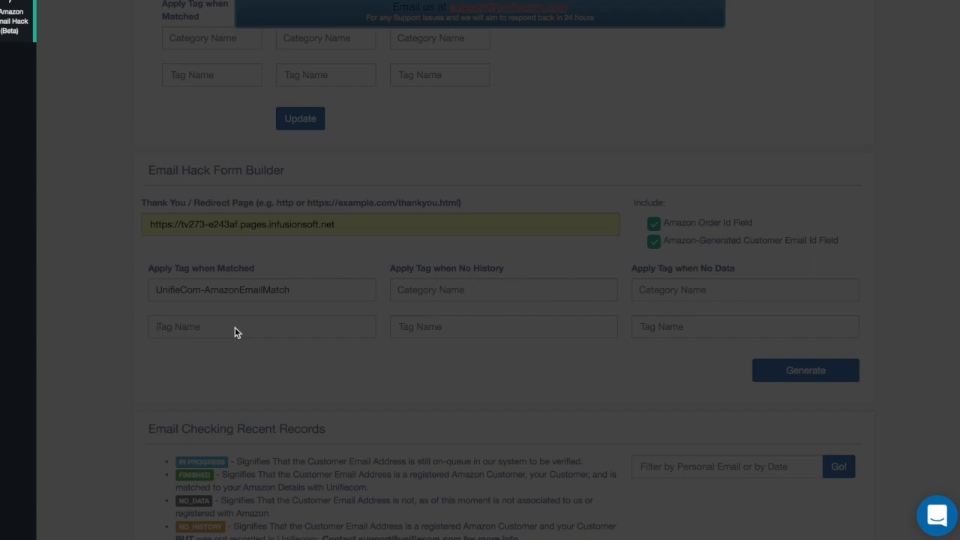
{"action": "type", "text": "ma"}
{"action": "type", "text": "t"}
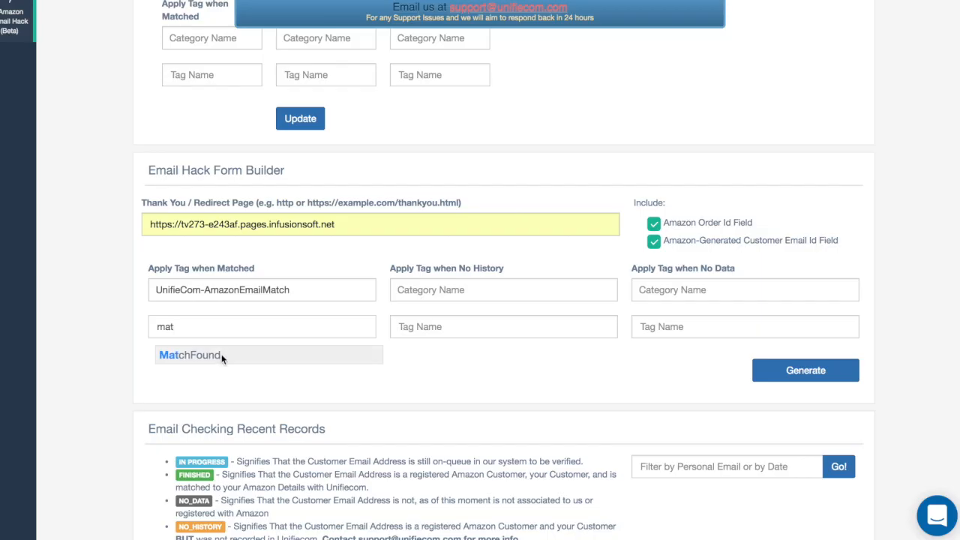
{"action": "left_click", "coordinate": [221, 358]}
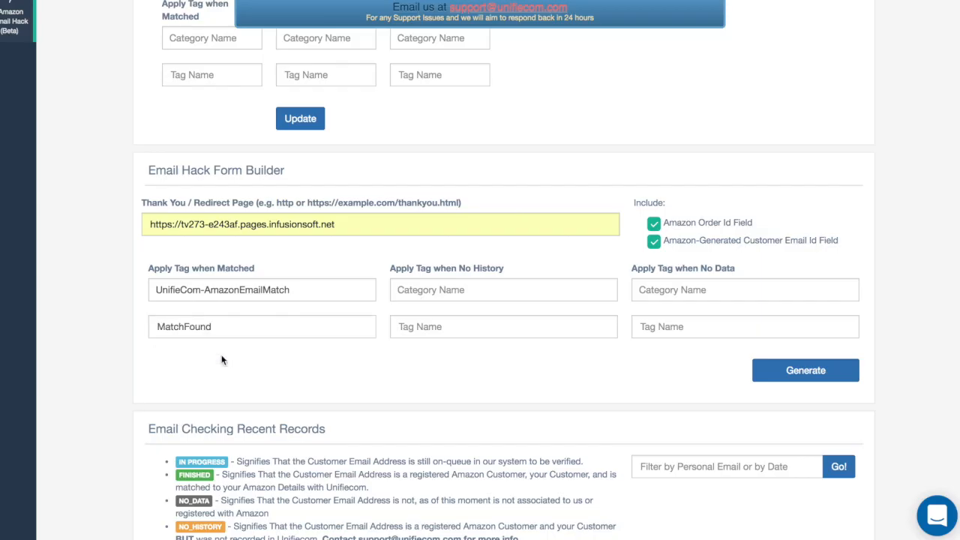
Set the form builder's No History tag to NoHistory in the UnifieCom-AmazonEmailMatch category
{"action": "left_click", "coordinate": [494, 287]}
{"action": "type", "text": "match"}
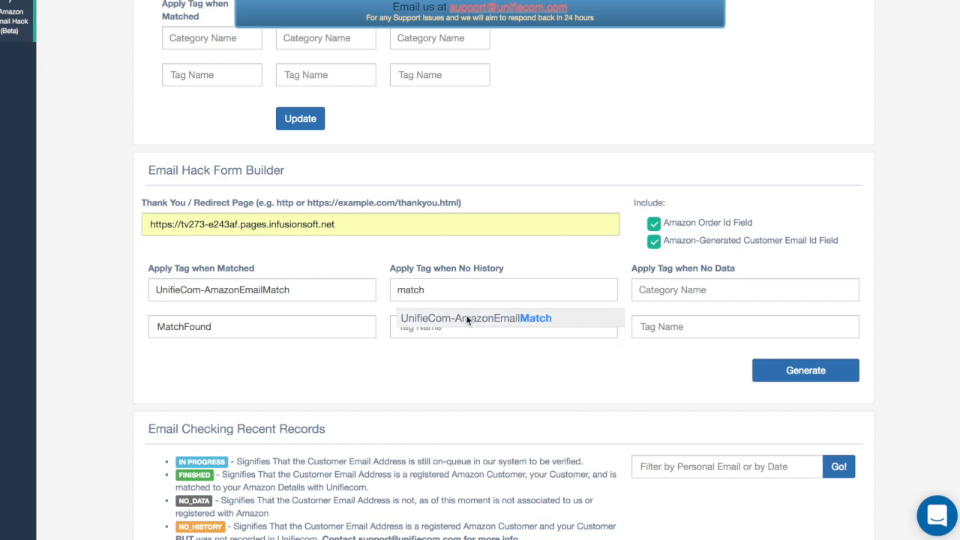
{"action": "left_click", "coordinate": [468, 318]}
{"action": "key", "text": "Tab"}
{"action": "type", "text": "no"}
{"action": "left_click", "coordinate": [442, 355]}
Set the form builder's No Data tag to NoData in the UnifieCom-AmazonEmailMatch category
{"action": "left_click", "coordinate": [704, 289]}
{"action": "type", "text": "match"}
{"action": "left_click", "coordinate": [669, 321]}
{"action": "key", "text": "Tab"}
{"action": "type", "text": "No"}
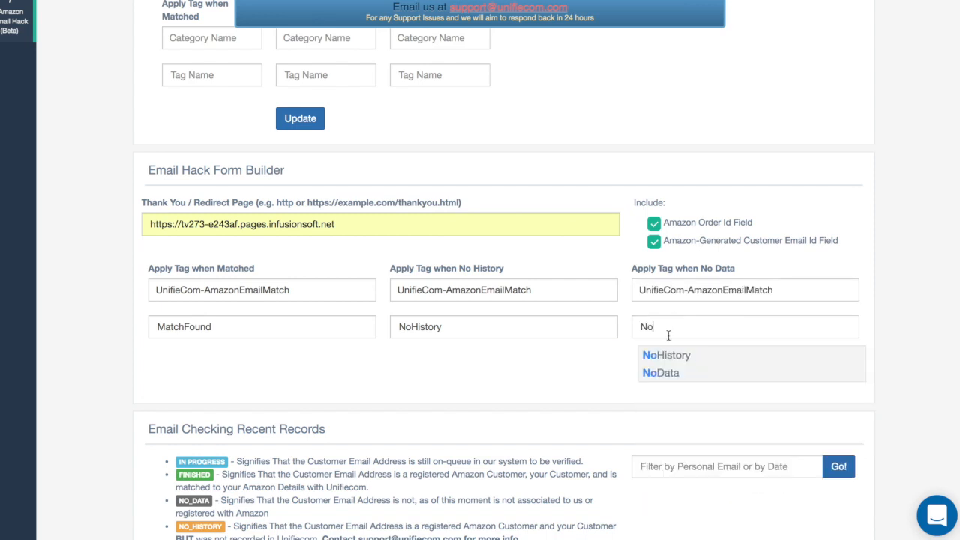
{"action": "left_click", "coordinate": [659, 372]}
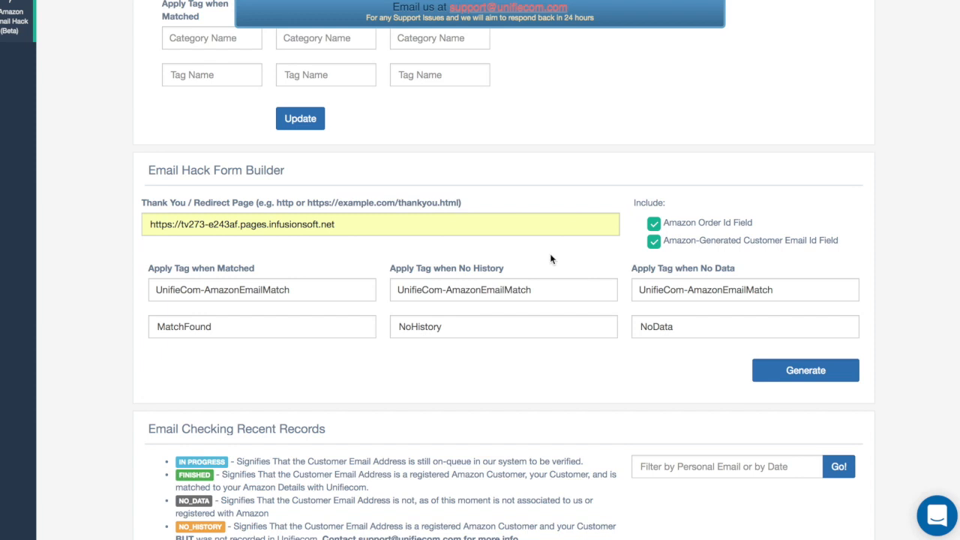
Exclude the Amazon Order Id and Amazon-Generated Customer Email Id fields and generate the form
{"action": "scroll", "coordinate": [551, 257], "scroll_direction": "up", "scroll_amount": 1}
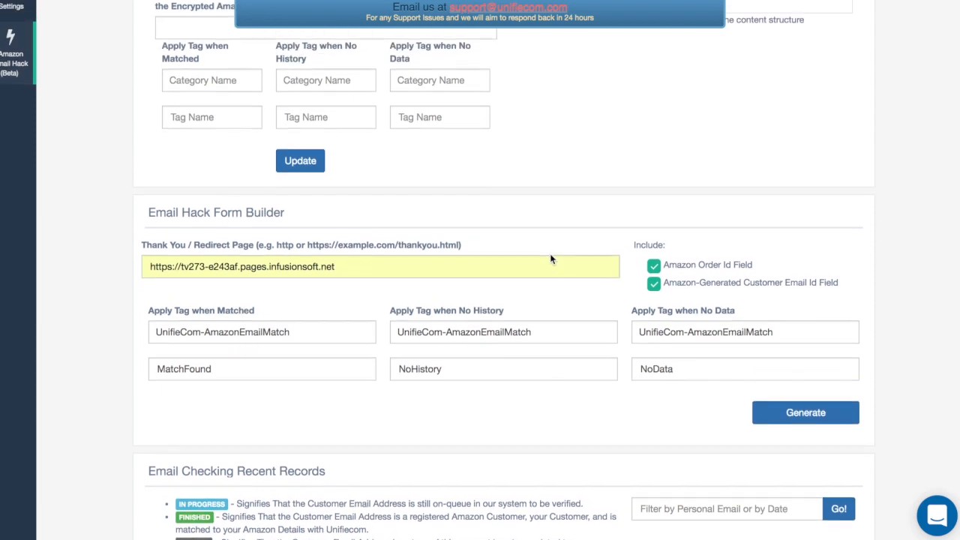
{"action": "left_click", "coordinate": [654, 267]}
{"action": "left_click", "coordinate": [656, 289]}
{"action": "left_click", "coordinate": [786, 420]}
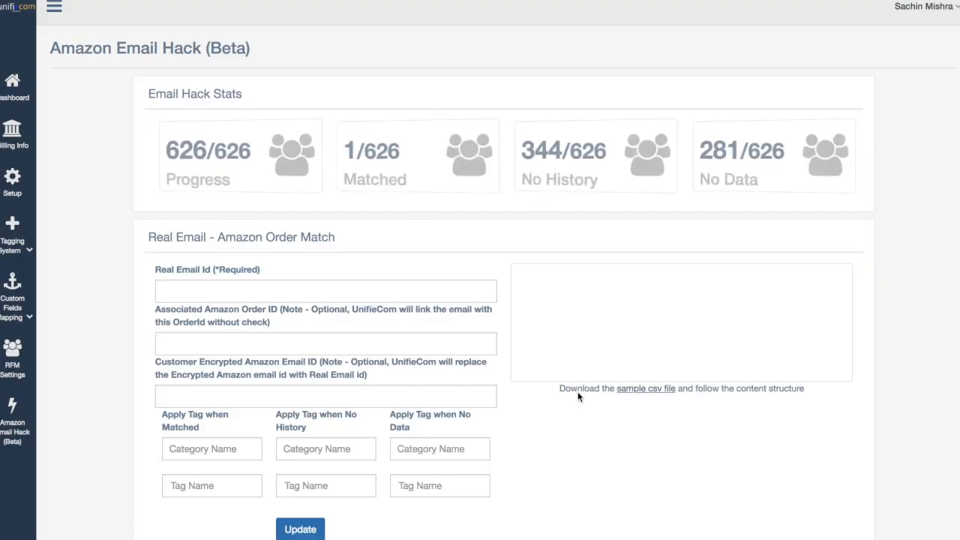
Find the generated HTML form code beneath the Email Hack Form Builder settings and select all of it
{"action": "scroll", "coordinate": [577, 392], "scroll_direction": "down", "scroll_amount": 4}
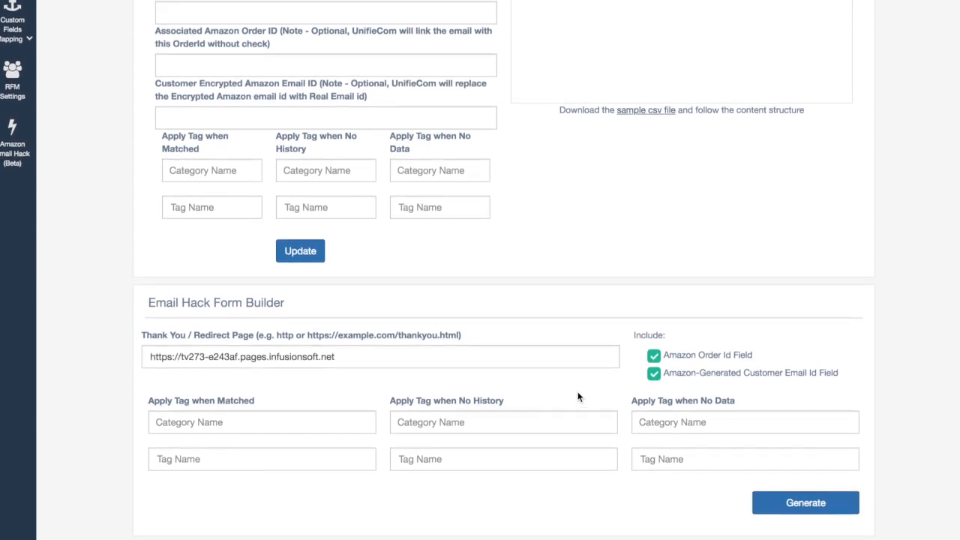
{"action": "scroll", "coordinate": [578, 393], "scroll_direction": "up", "scroll_amount": 3}
{"action": "scroll", "coordinate": [578, 396], "scroll_direction": "down", "scroll_amount": 5}
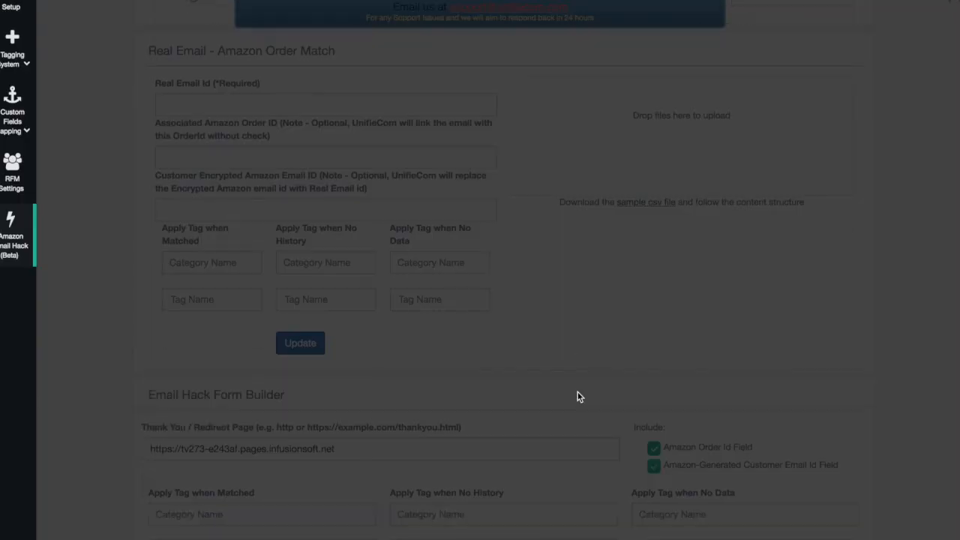
{"action": "scroll", "coordinate": [578, 397], "scroll_direction": "down", "scroll_amount": 2}
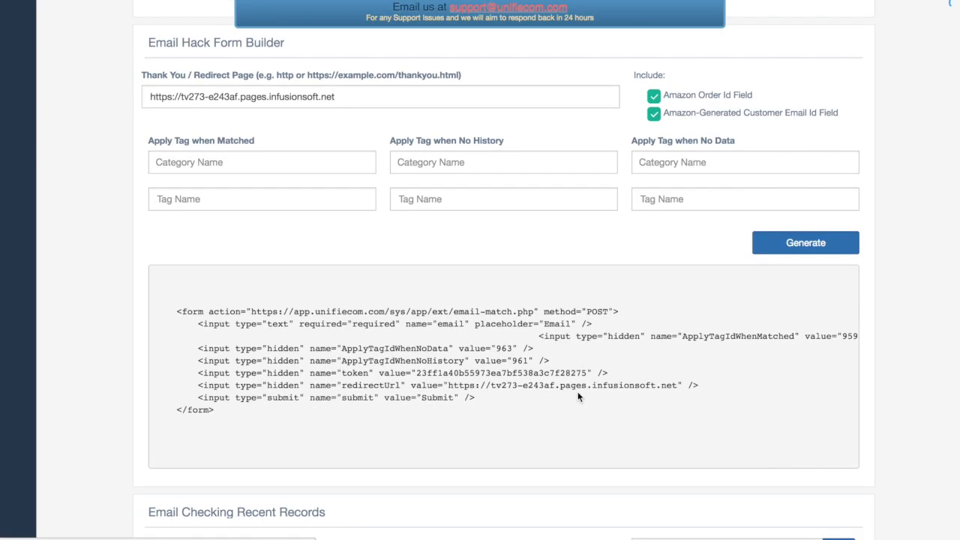
{"action": "left_click_drag", "start_coordinate": [158, 305], "coordinate": [251, 418]}
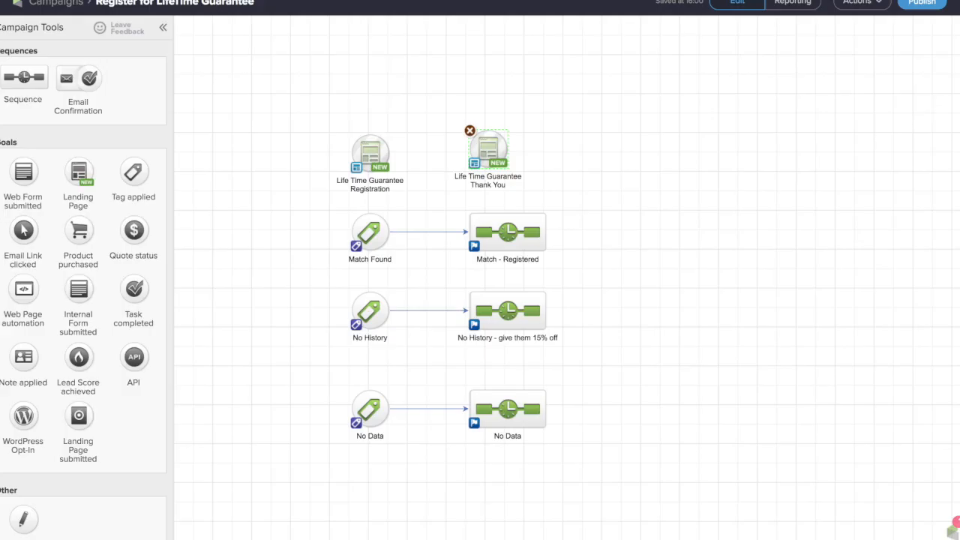
Switch to the Infusionsoft campaign and open the Life Time Guarantee Registration landing page's code snippet for editing
{"action": "double_click", "coordinate": [361, 155]}
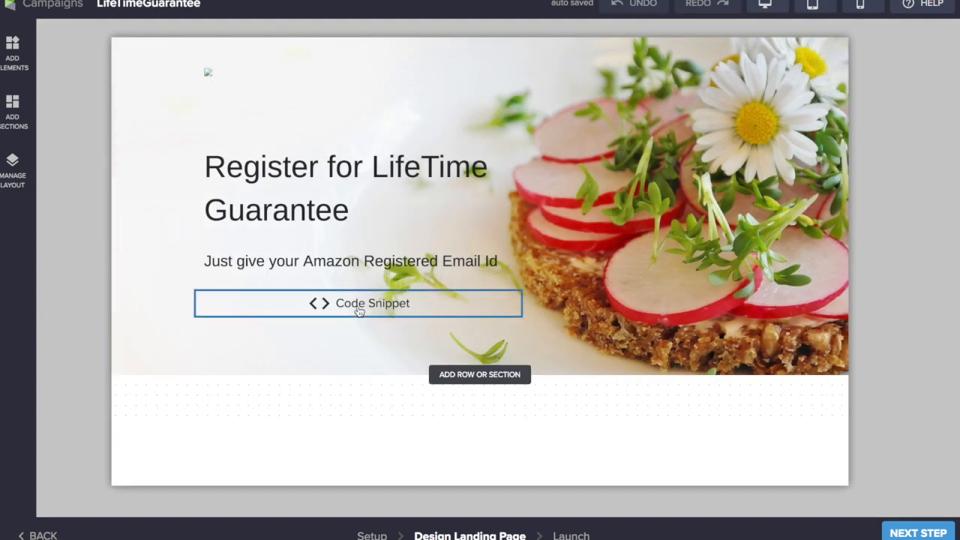
{"action": "left_click", "coordinate": [359, 311]}
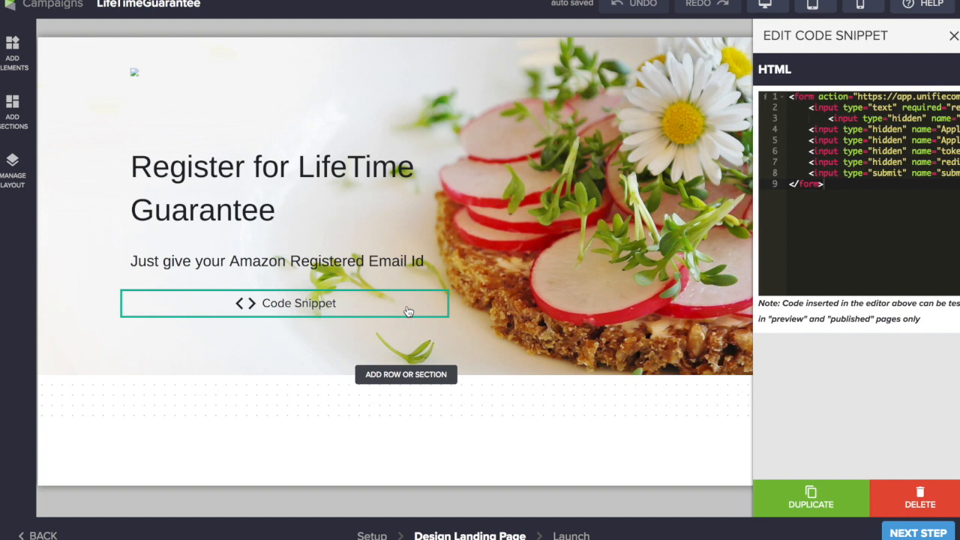
{"action": "left_click", "coordinate": [858, 173]}
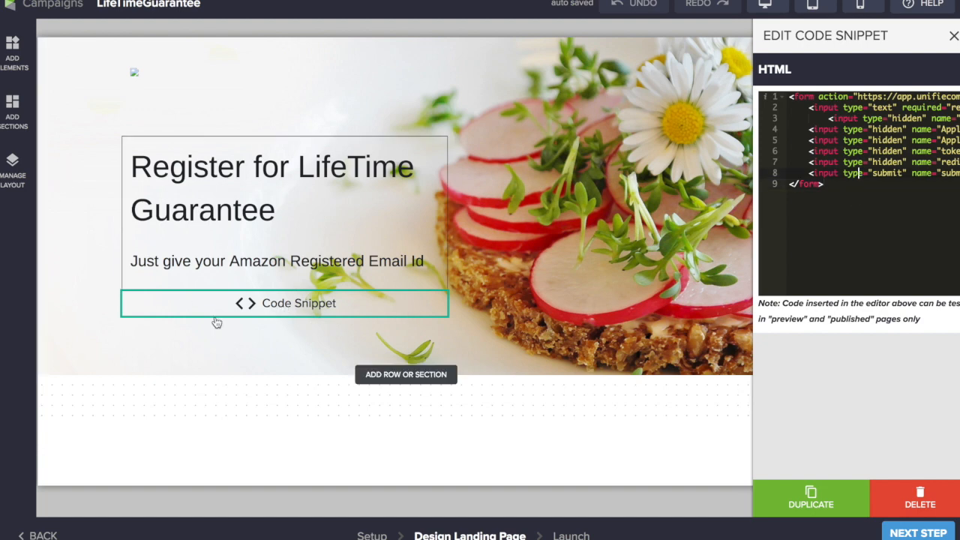
Show the Code element among the page elements that can be added, and select the existing code snippet's entire HTML
{"action": "right_click", "coordinate": [344, 310]}
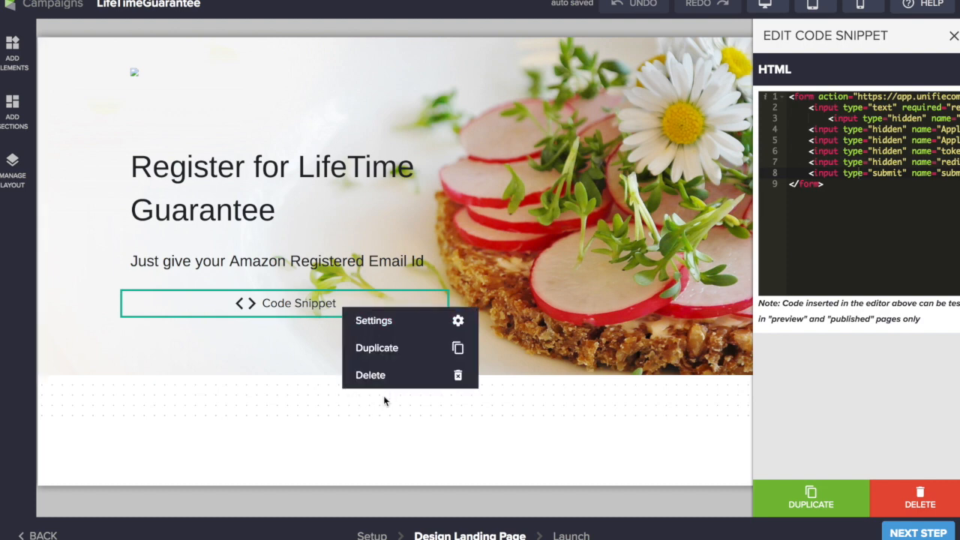
{"action": "left_click", "coordinate": [313, 308]}
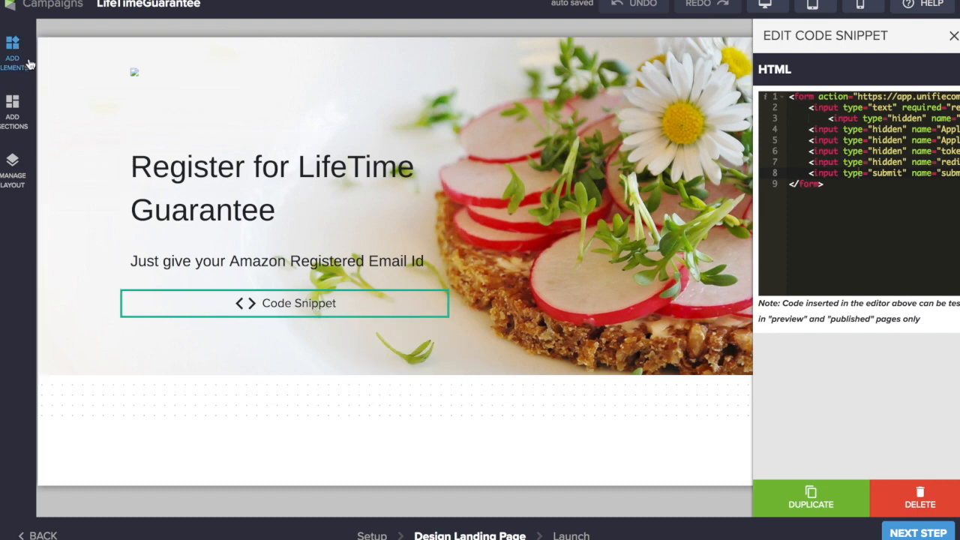
{"action": "left_click", "coordinate": [13, 54]}
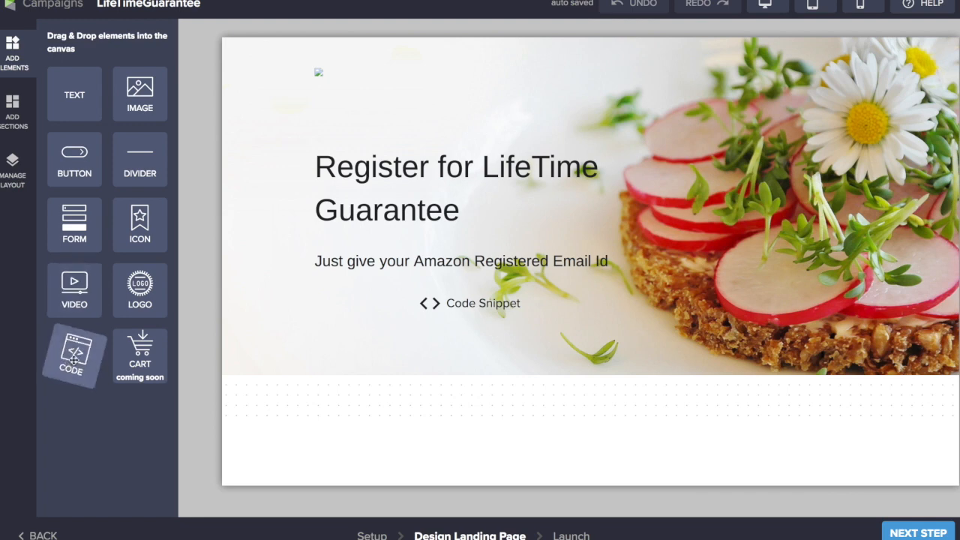
{"action": "left_click", "coordinate": [451, 315]}
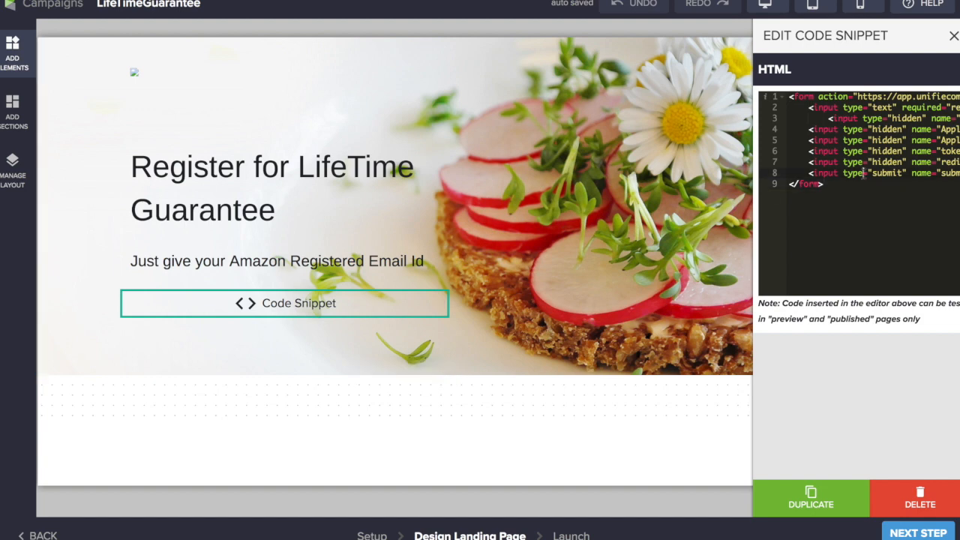
{"action": "key", "text": "ctrl+a"}
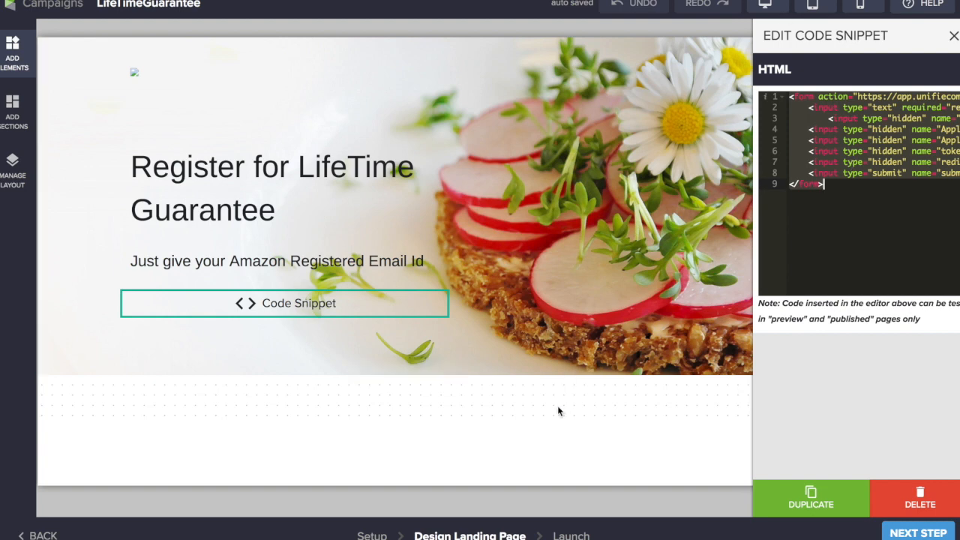
Advance the LifeTimeGuarantee landing page to its launch stage, check the preview and republish the page
{"action": "left_click", "coordinate": [920, 533]}
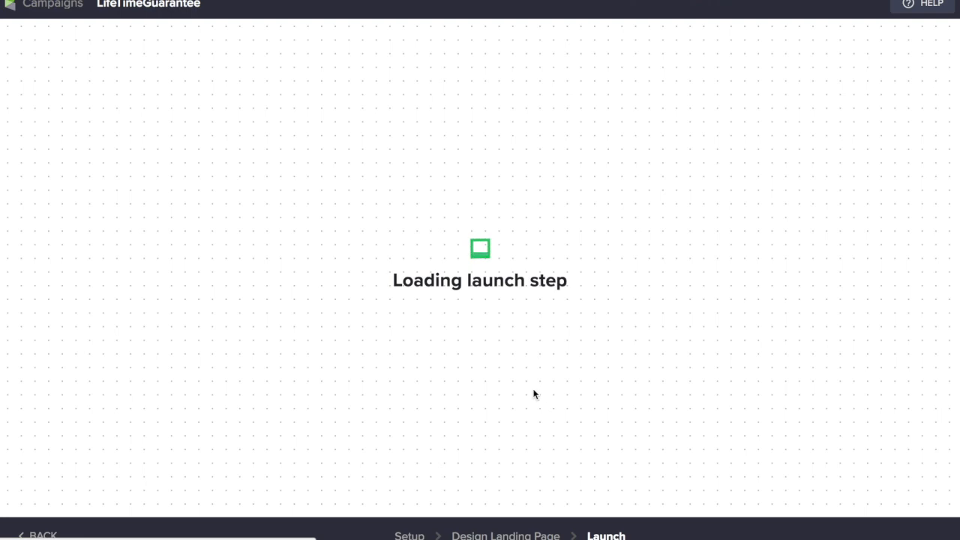
{"action": "scroll", "coordinate": [508, 341], "scroll_direction": "down", "scroll_amount": 3}
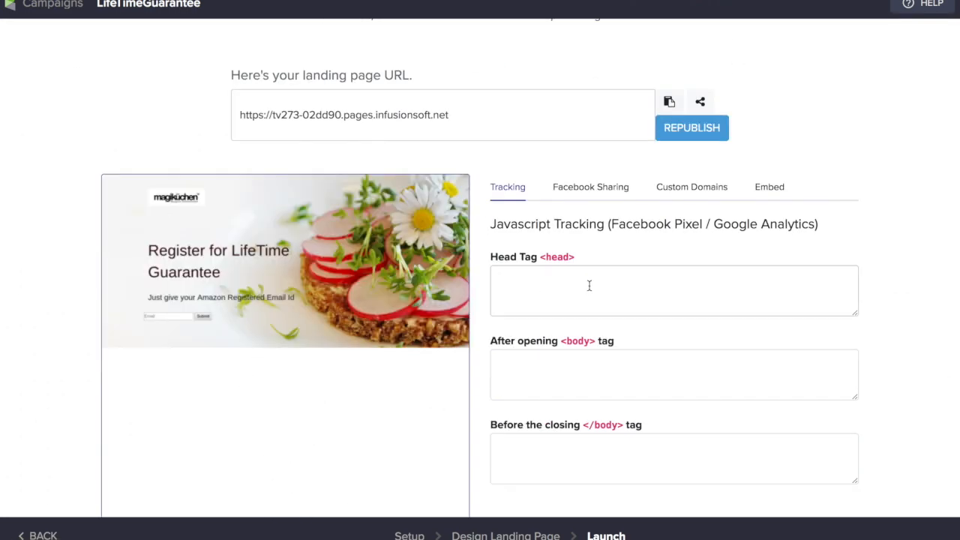
{"action": "scroll", "coordinate": [589, 285], "scroll_direction": "down", "scroll_amount": 1}
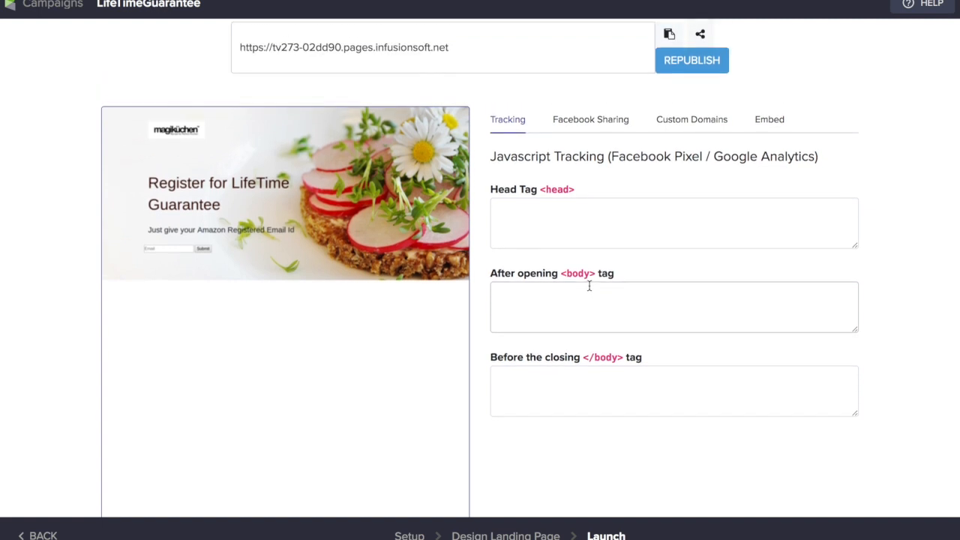
{"action": "scroll", "coordinate": [165, 279], "scroll_direction": "up", "scroll_amount": 1}
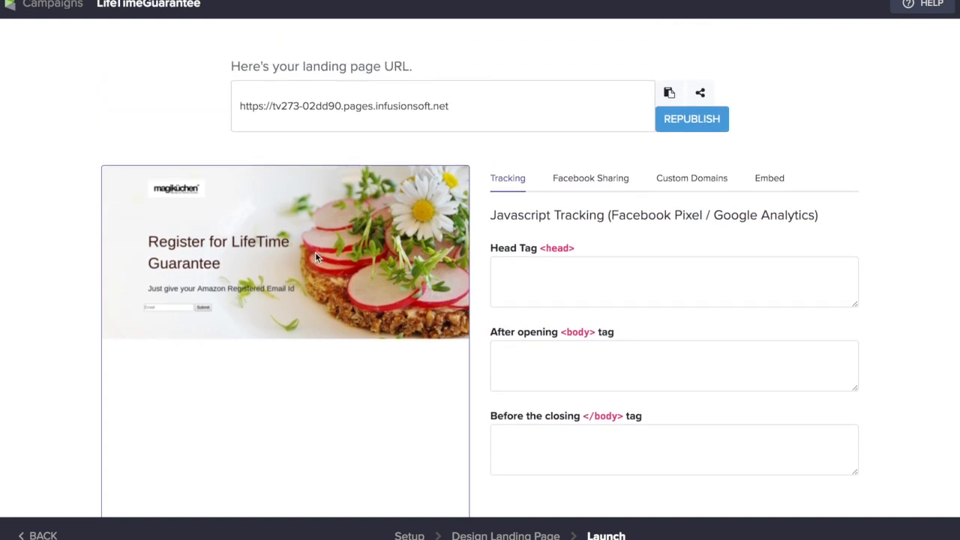
{"action": "left_click", "coordinate": [690, 122]}
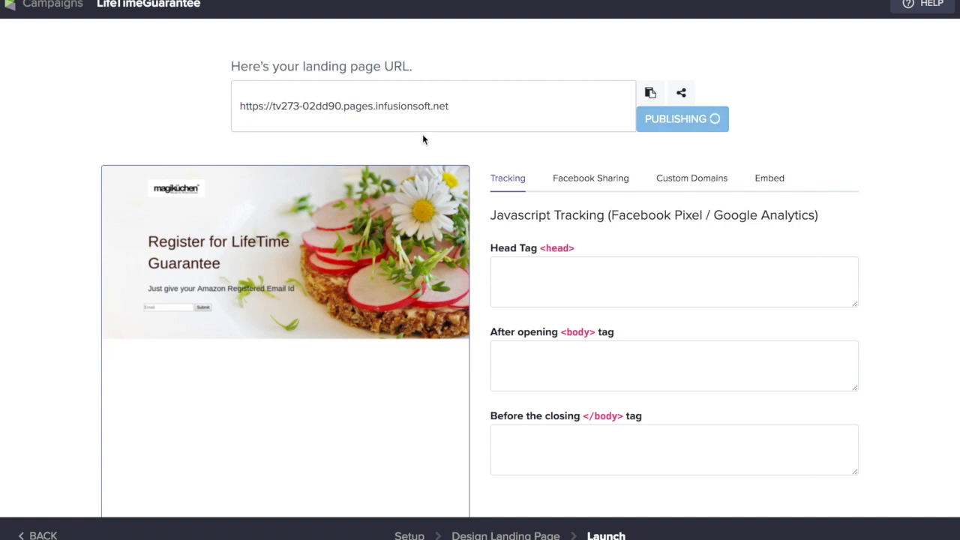
Open the published Register for LifeTime Guarantee page and submit its form with an e-mail address
{"action": "left_click", "coordinate": [823, 50]}
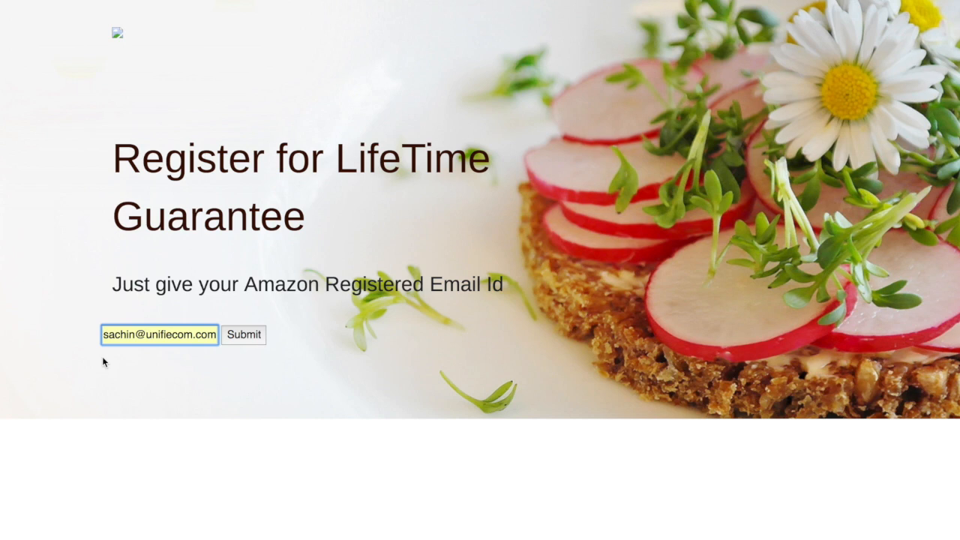
{"action": "left_click", "coordinate": [245, 338]}
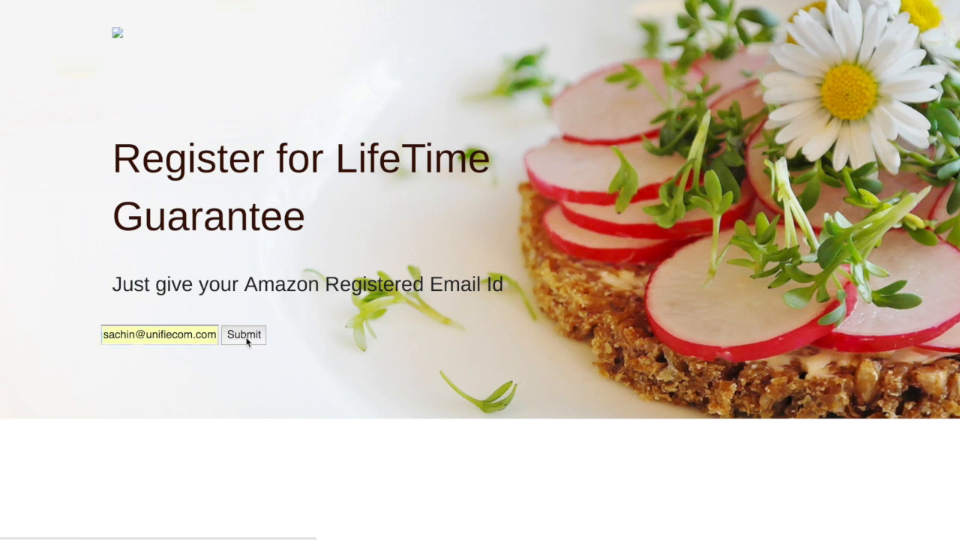
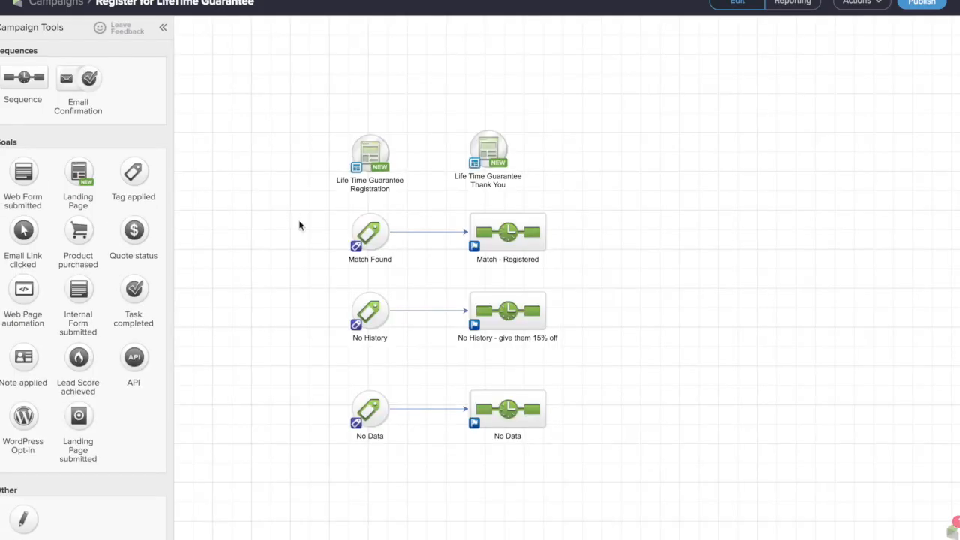
Check the tag that triggers the Match Found goal without changing it, and point out the No History and No Data goals with their sequences
{"action": "double_click", "coordinate": [364, 244]}
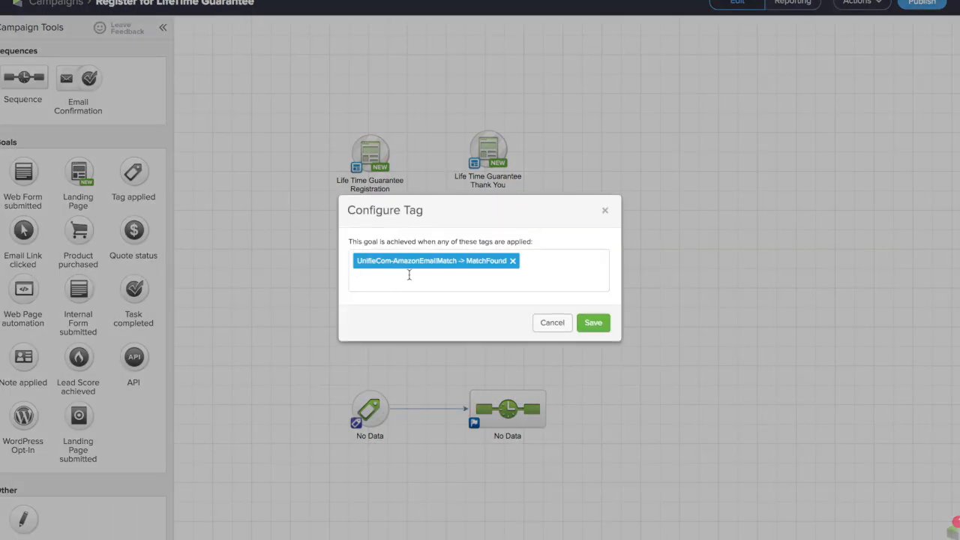
{"action": "left_click", "coordinate": [552, 324]}
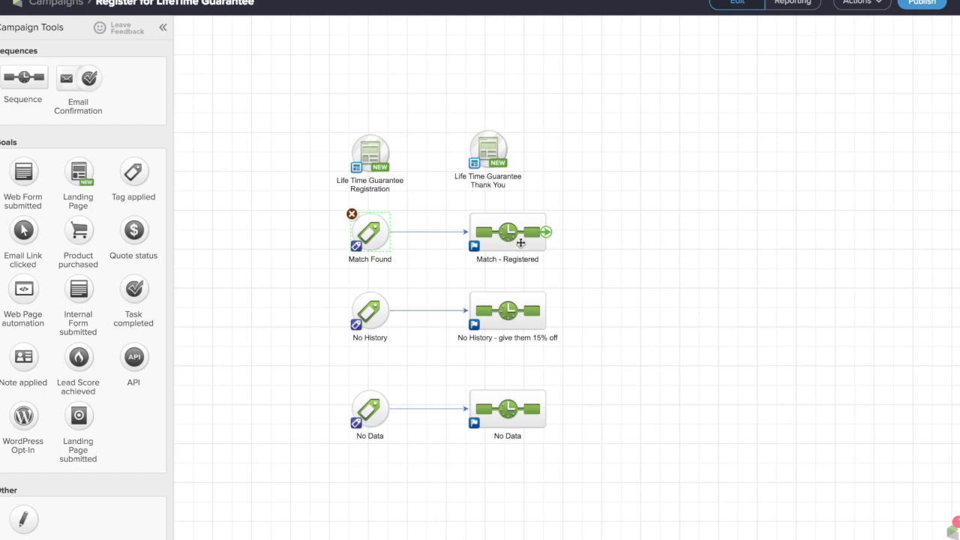
{"action": "left_click_drag", "start_coordinate": [317, 283], "coordinate": [622, 371]}
{"action": "left_click", "coordinate": [370, 314]}
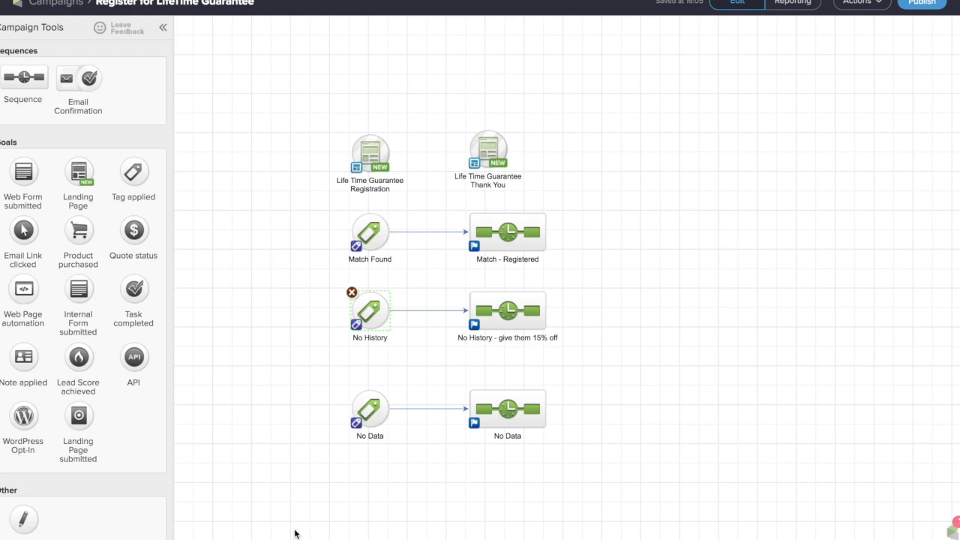
{"action": "left_click", "coordinate": [364, 411]}
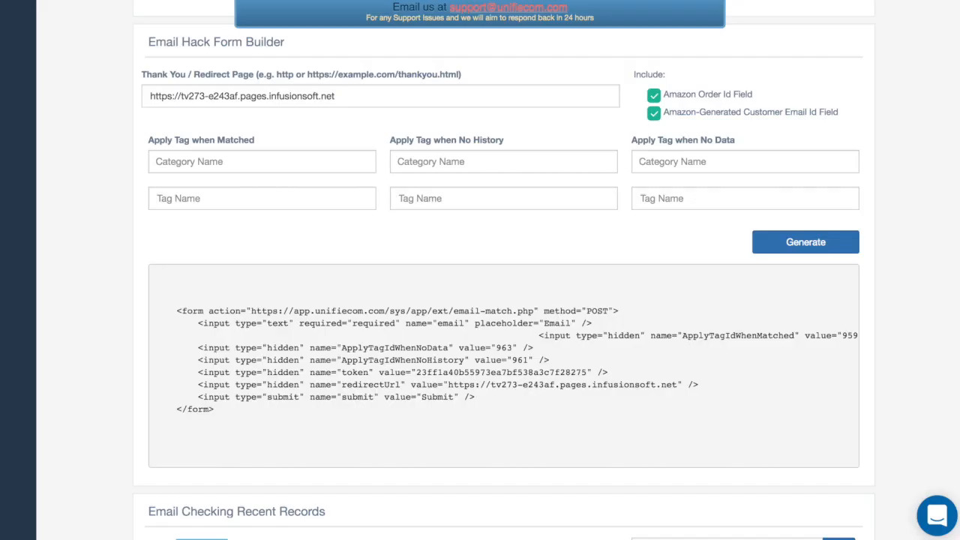
Switch to UnifieCom's Amazon Email Hack page and review the order match section, the form builder with its generated code and the stats
{"action": "scroll", "coordinate": [608, 215], "scroll_direction": "up", "scroll_amount": 5}
{"action": "scroll", "coordinate": [607, 215], "scroll_direction": "down", "scroll_amount": 3}
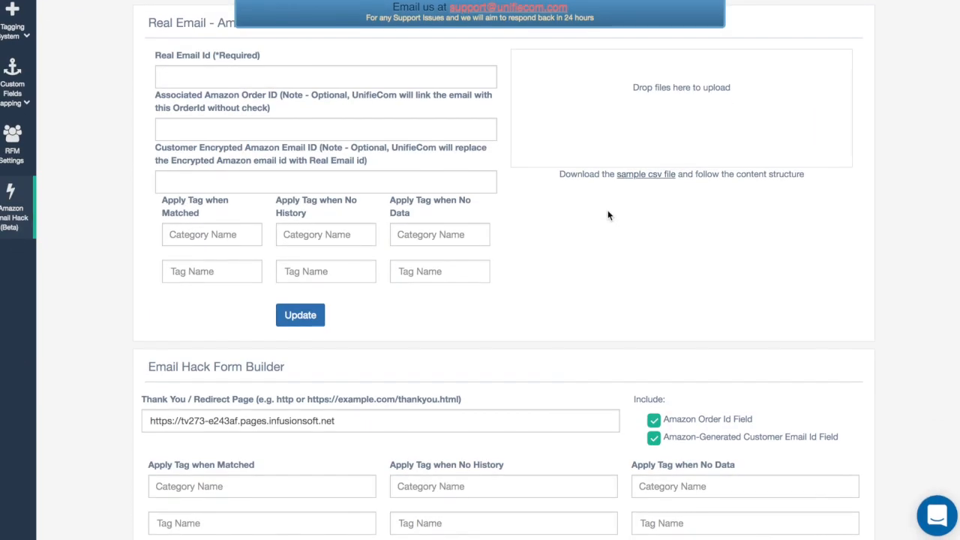
{"action": "scroll", "coordinate": [607, 215], "scroll_direction": "up", "scroll_amount": 1}
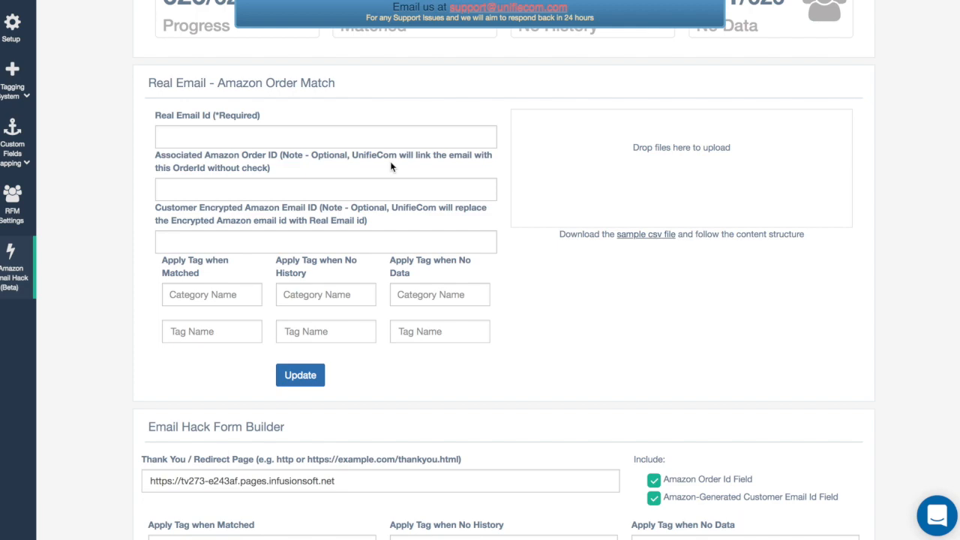
{"action": "scroll", "coordinate": [534, 277], "scroll_direction": "down", "scroll_amount": 5}
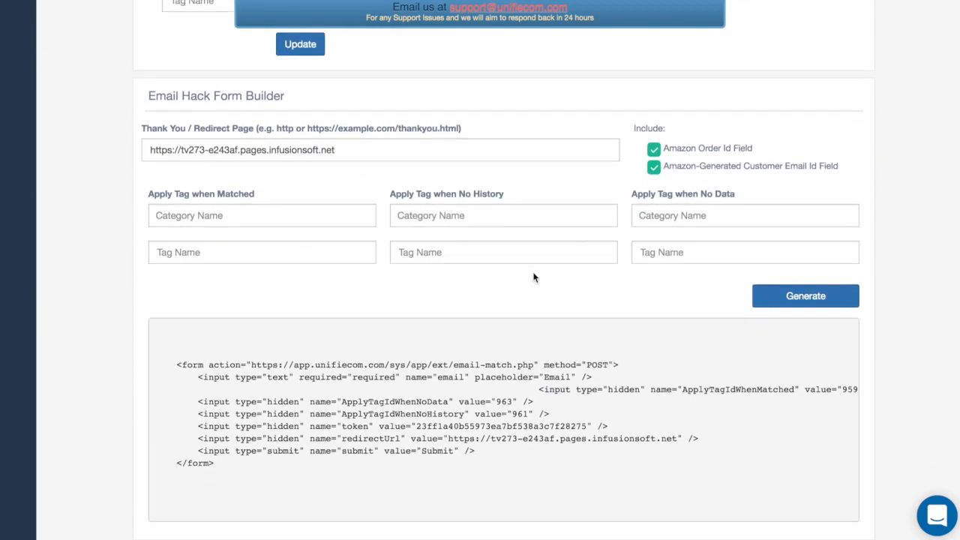
{"action": "scroll", "coordinate": [533, 277], "scroll_direction": "down", "scroll_amount": 3}
{"action": "scroll", "coordinate": [533, 277], "scroll_direction": "up", "scroll_amount": 10}
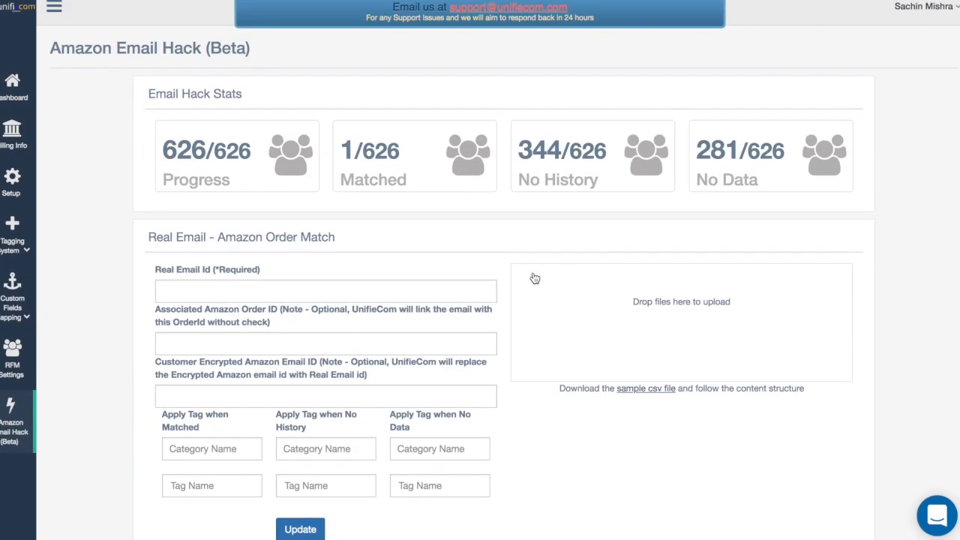